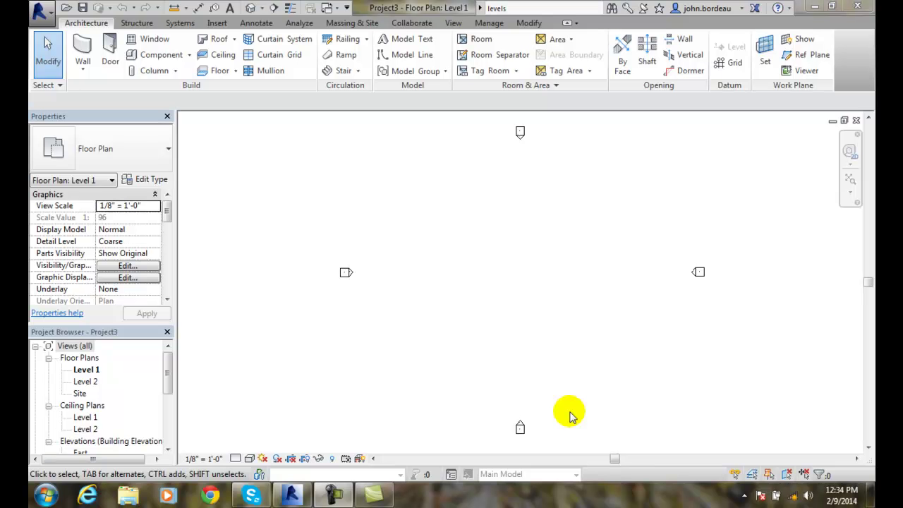
# - Open the East elevation from the Project Browser and start the Level tool
pyautogui.moveTo(167, 364); pyautogui.dragTo(167, 392)
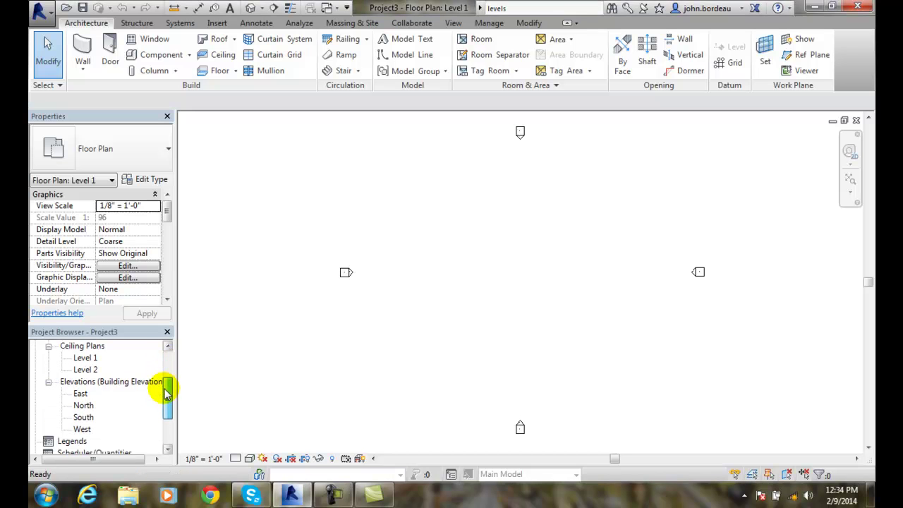
pyautogui.doubleClick(80, 395)
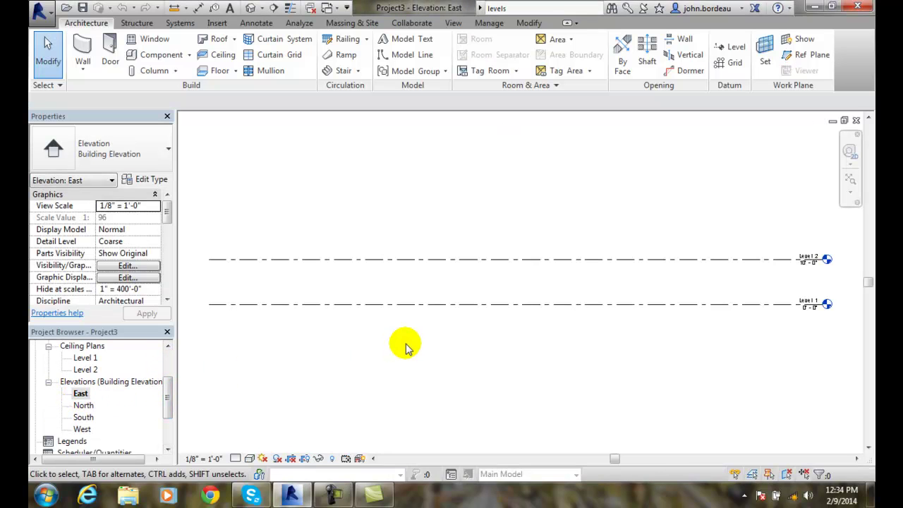
pyautogui.moveTo(615, 458); pyautogui.dragTo(662, 462)
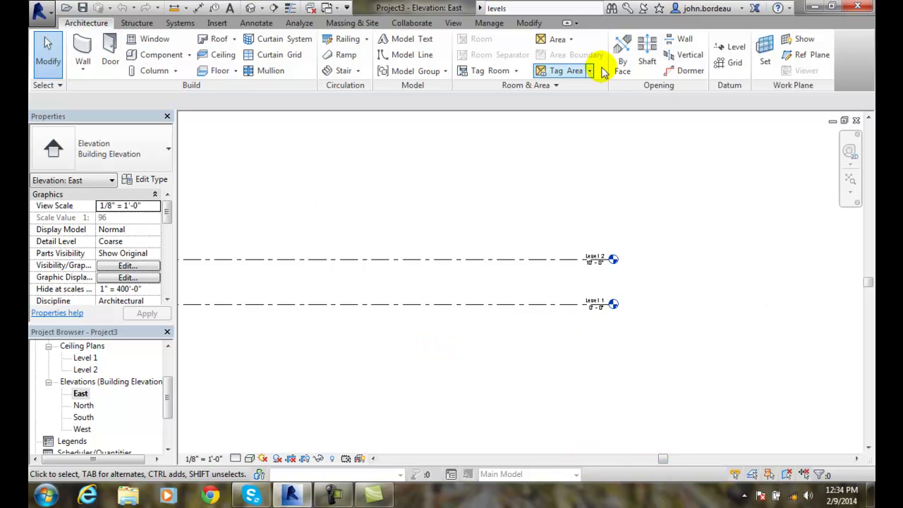
pyautogui.click(733, 47)
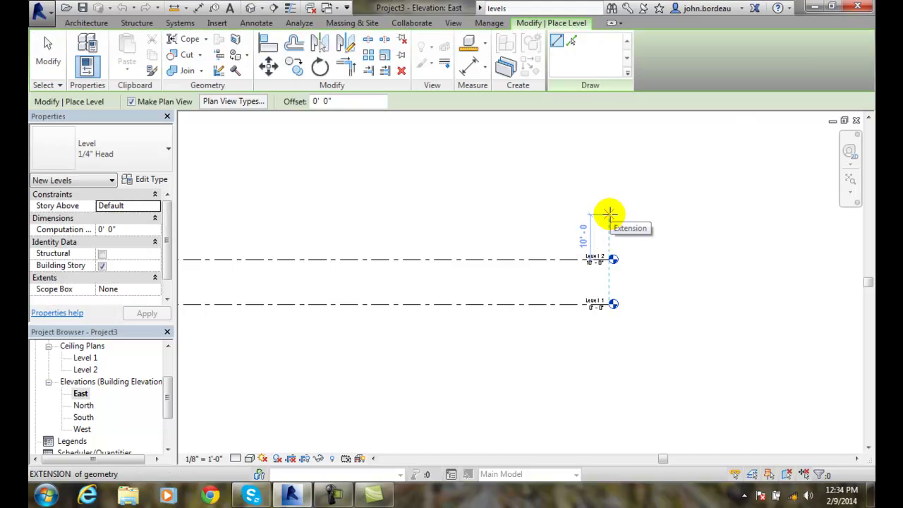
# - Draw Level 3 at 20'-0" from Level 2's right end, showing its head only on the right
pyautogui.click(610, 213)
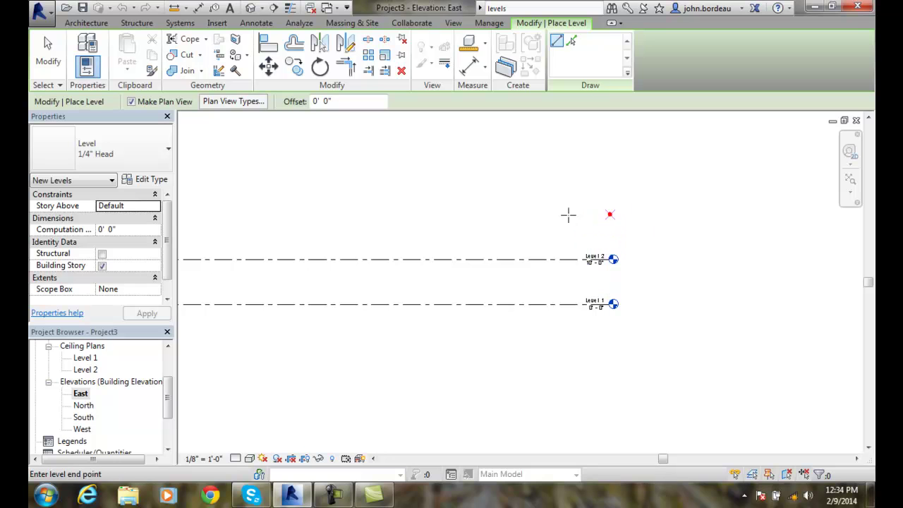
pyautogui.click(204, 213)
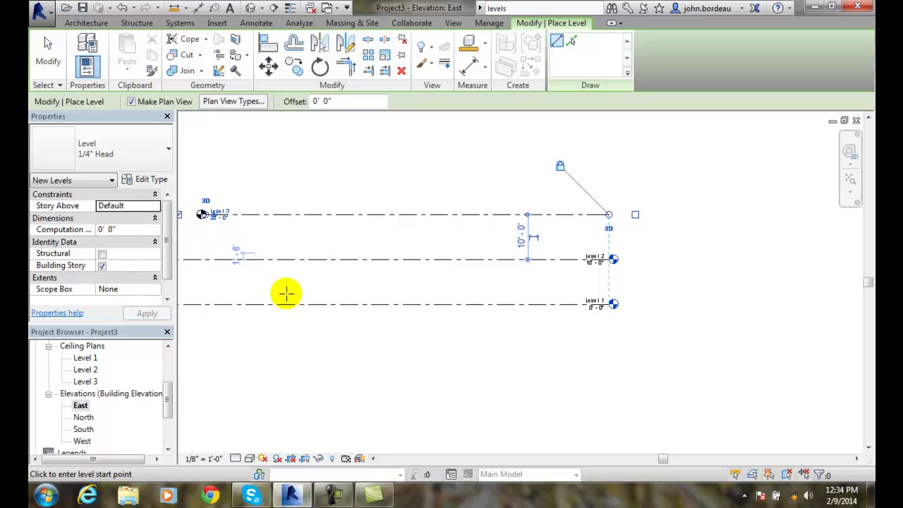
pyautogui.moveTo(663, 458); pyautogui.dragTo(634, 459)
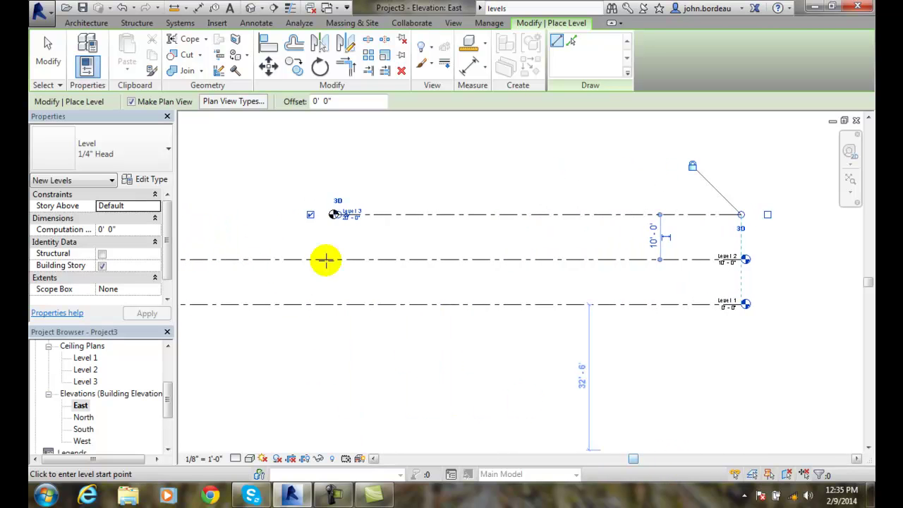
pyautogui.click(310, 215)
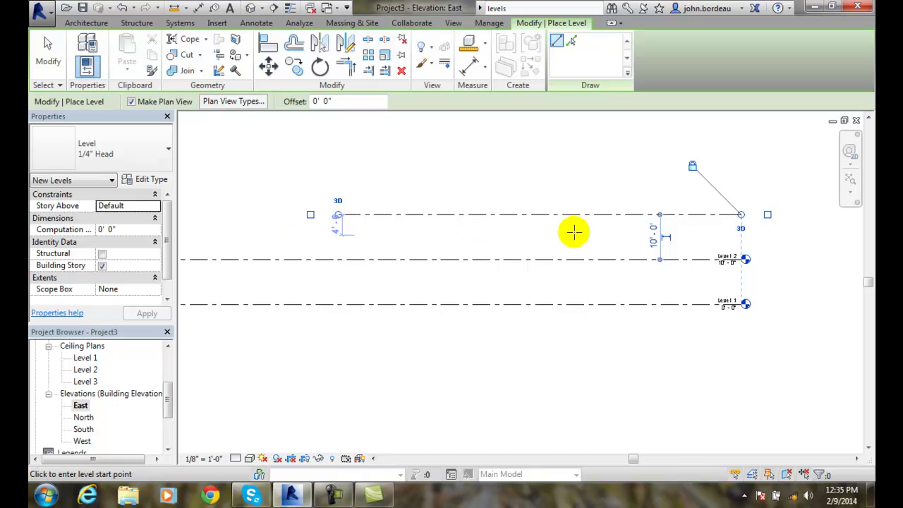
pyautogui.click(766, 215)
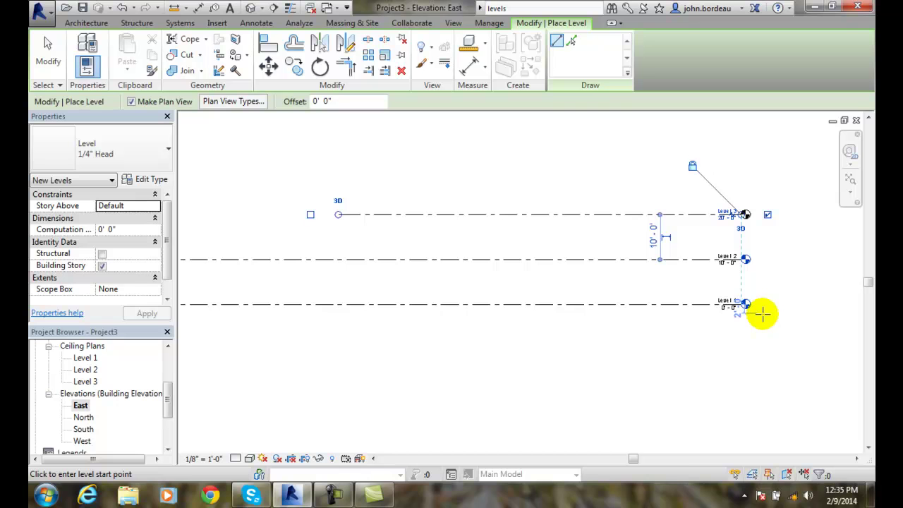
pyautogui.press('Escape')
pyautogui.press('Escape')
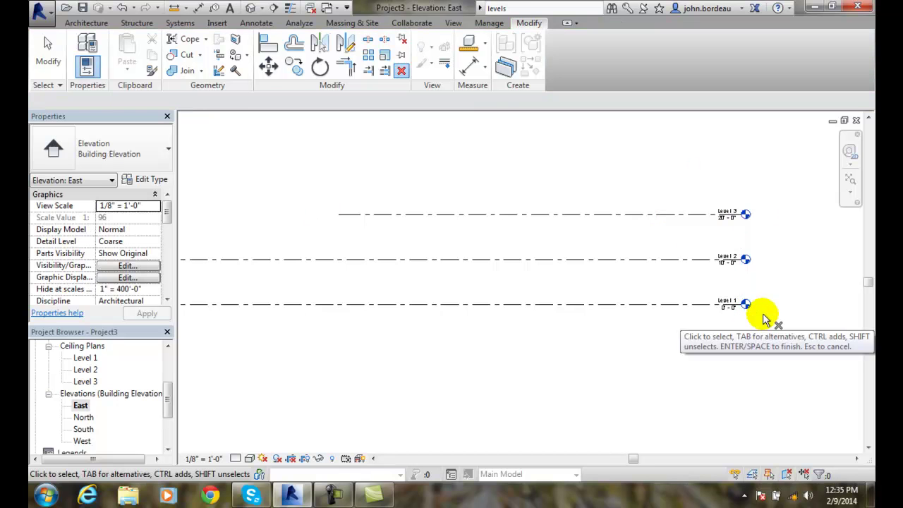
pyautogui.scroll(2, 759, 315)
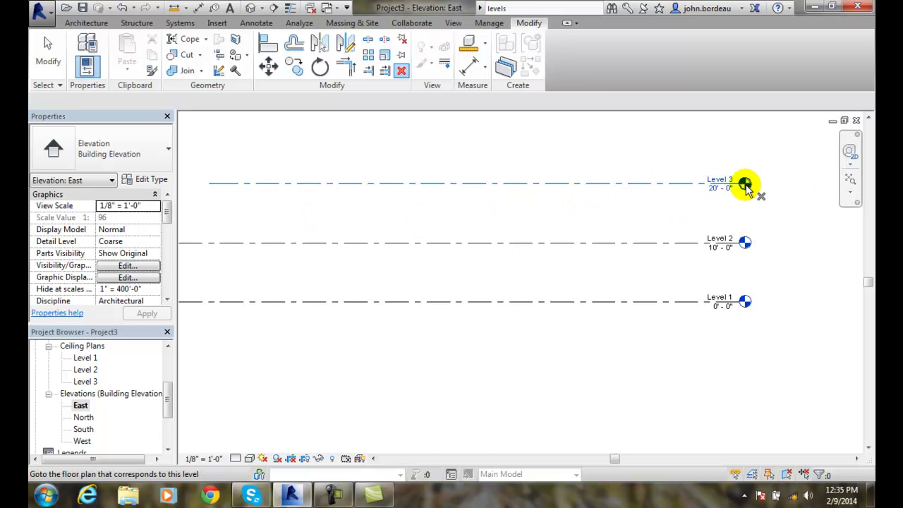
pyautogui.click(687, 188)
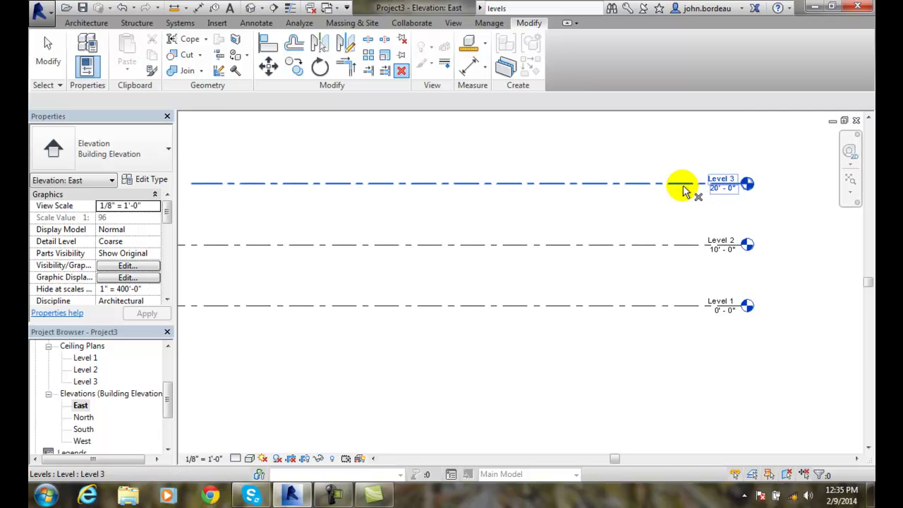
pyautogui.scroll(3, 688, 187)
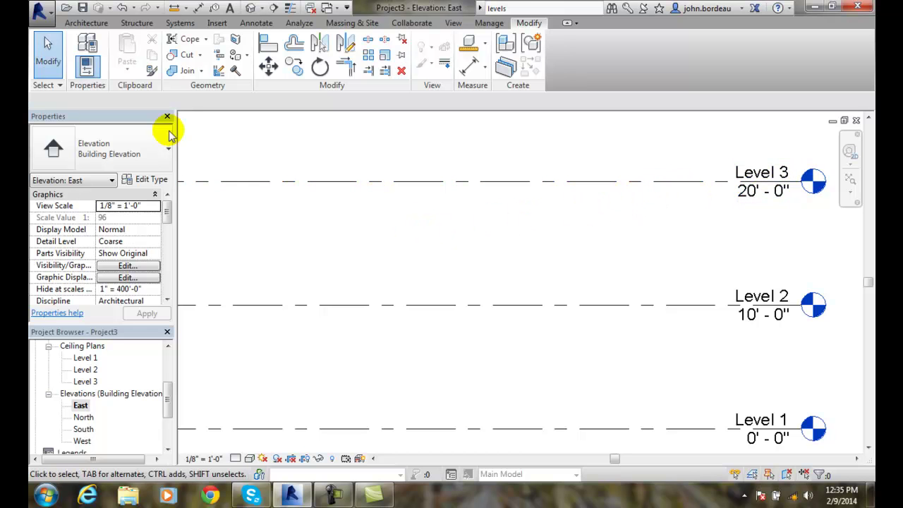
pyautogui.click(46, 55)
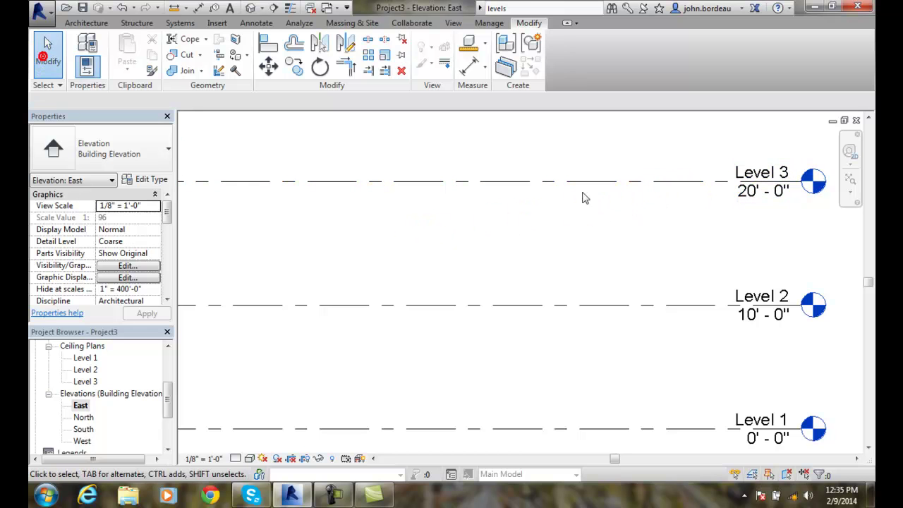
pyautogui.click(641, 182)
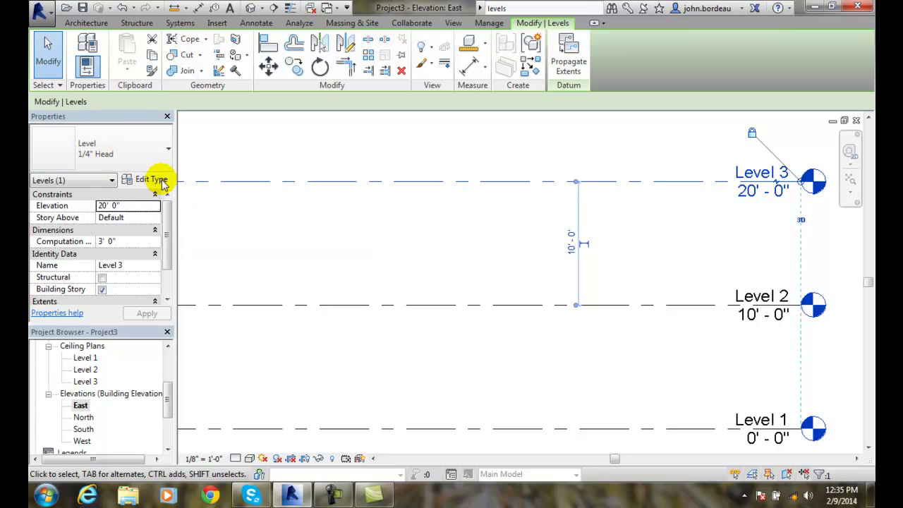
pyautogui.click(170, 151)
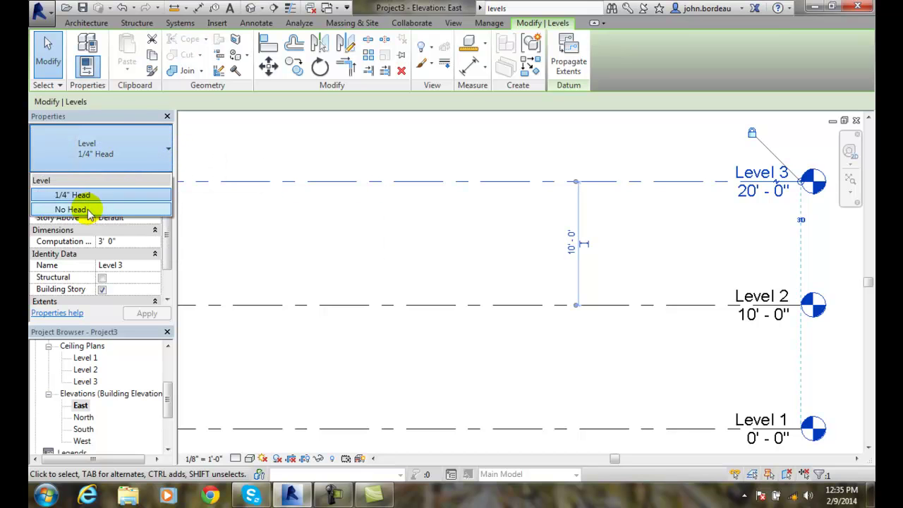
pyautogui.click(82, 208)
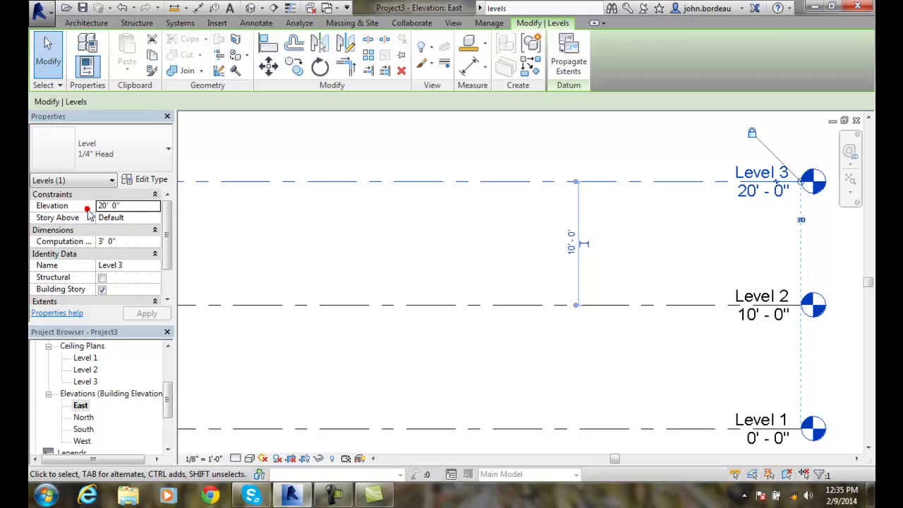
pyautogui.click(225, 210)
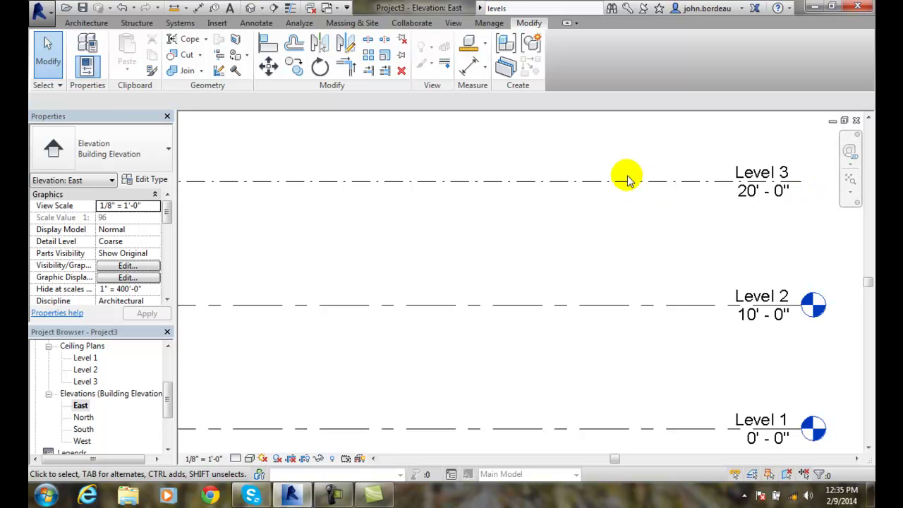
pyautogui.click(49, 44)
pyautogui.click(342, 181)
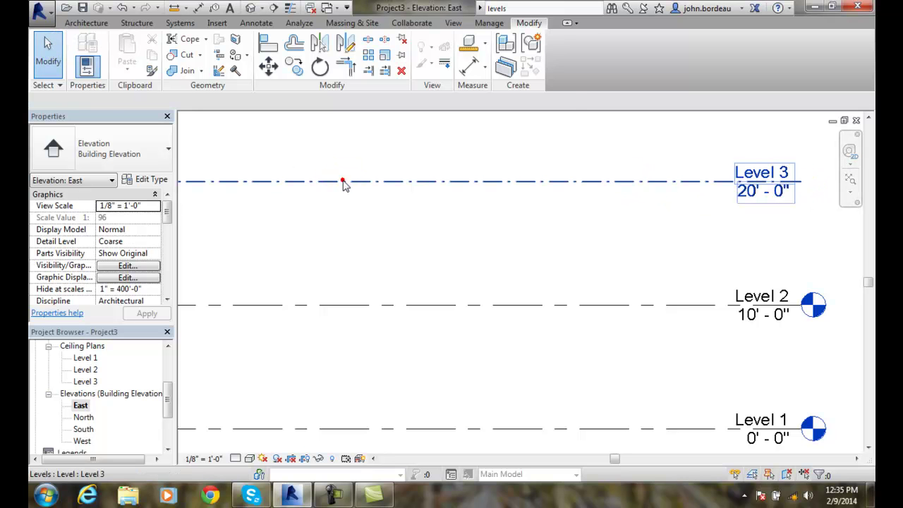
pyautogui.click(167, 151)
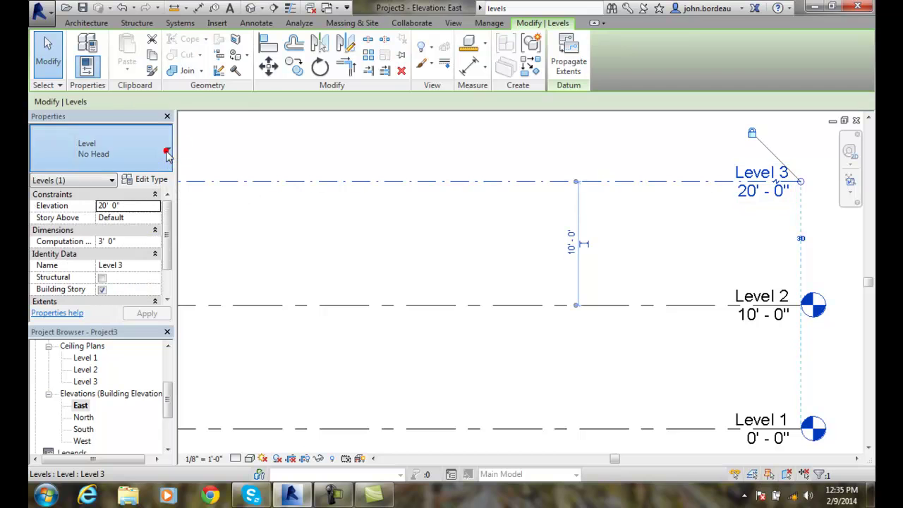
pyautogui.click(110, 196)
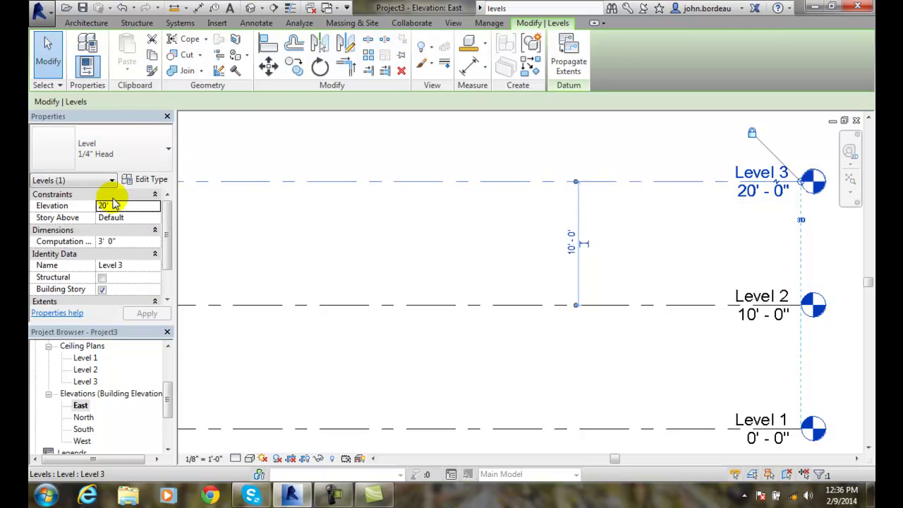
pyautogui.click(467, 224)
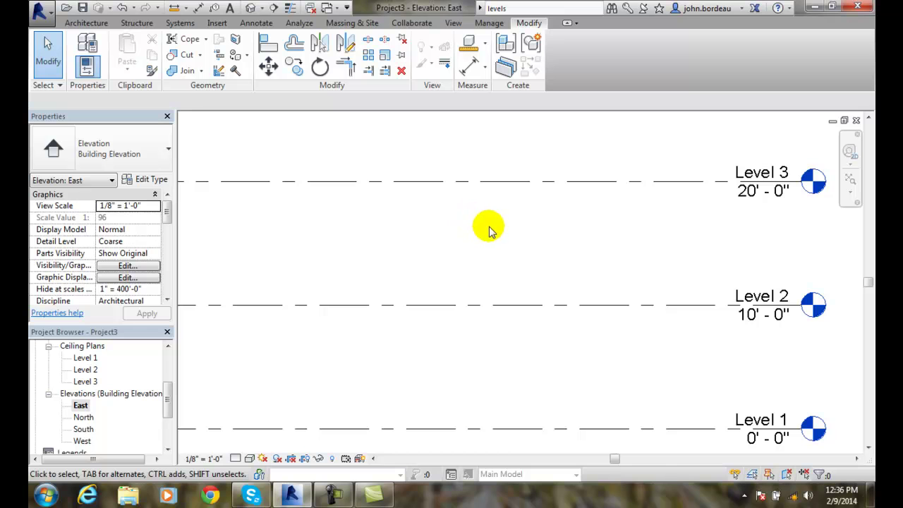
# - Rename the Level 3 head to THIRD FLOOR and rename its corresponding plan views
pyautogui.click(756, 180)
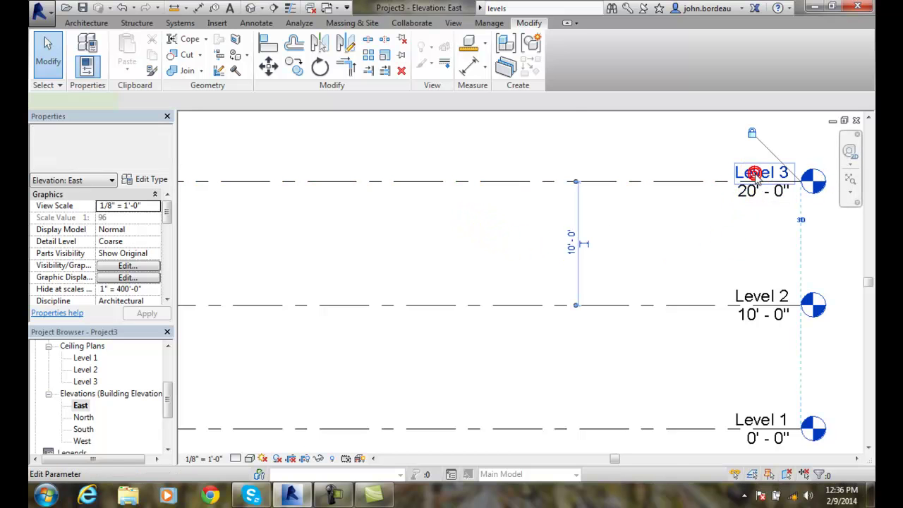
pyautogui.click(756, 182)
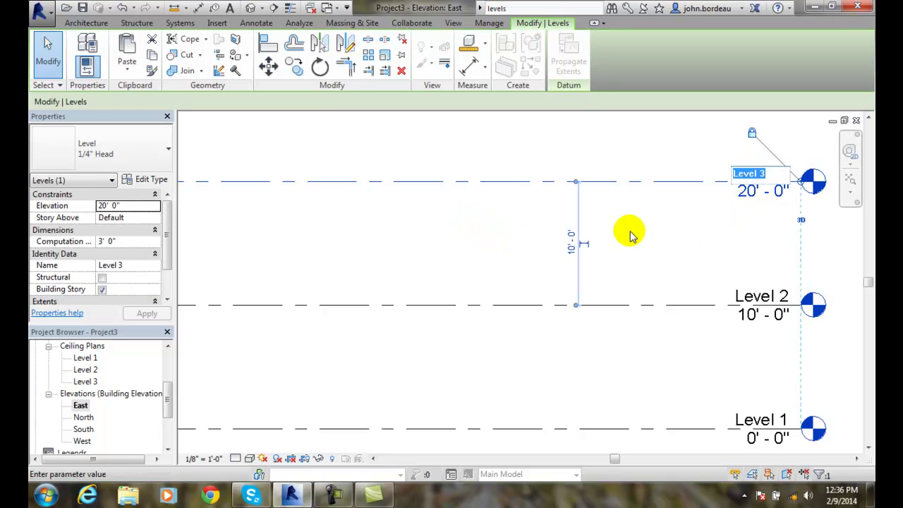
pyautogui.write('Th')
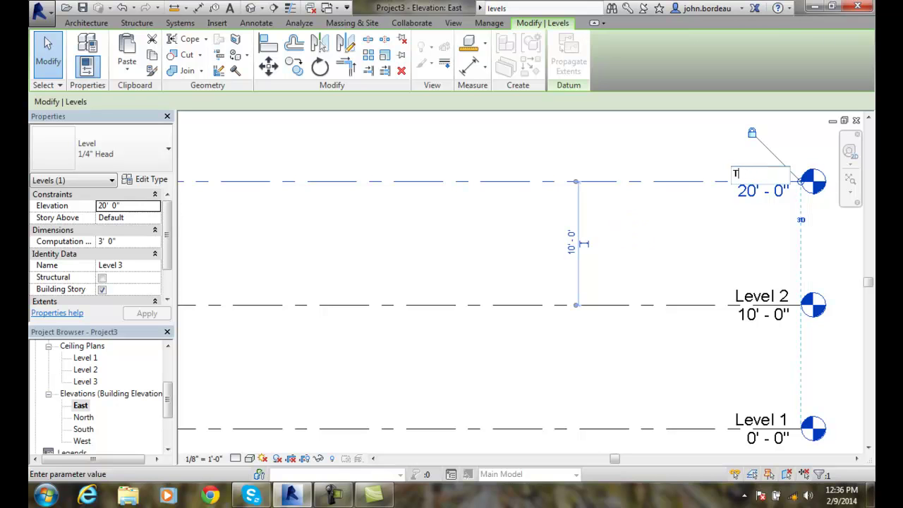
pyautogui.press('capslock')
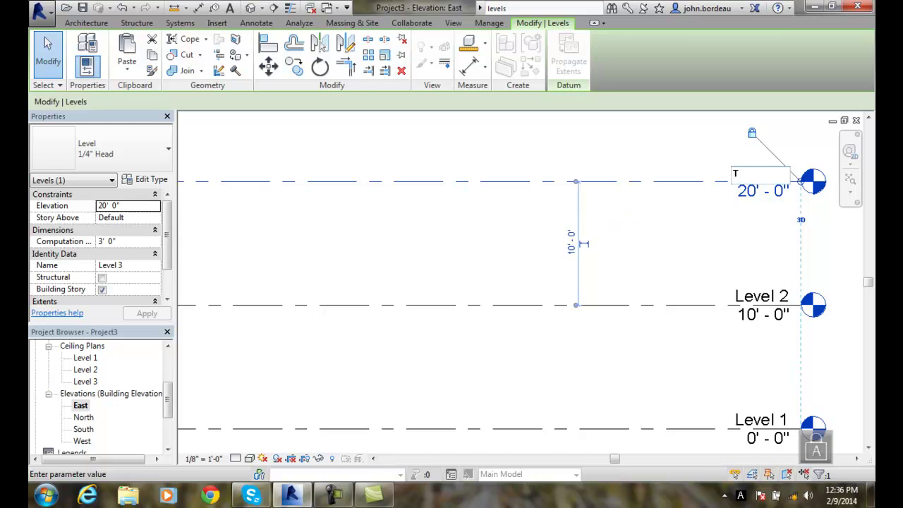
pyautogui.write('IRD FLOOR')
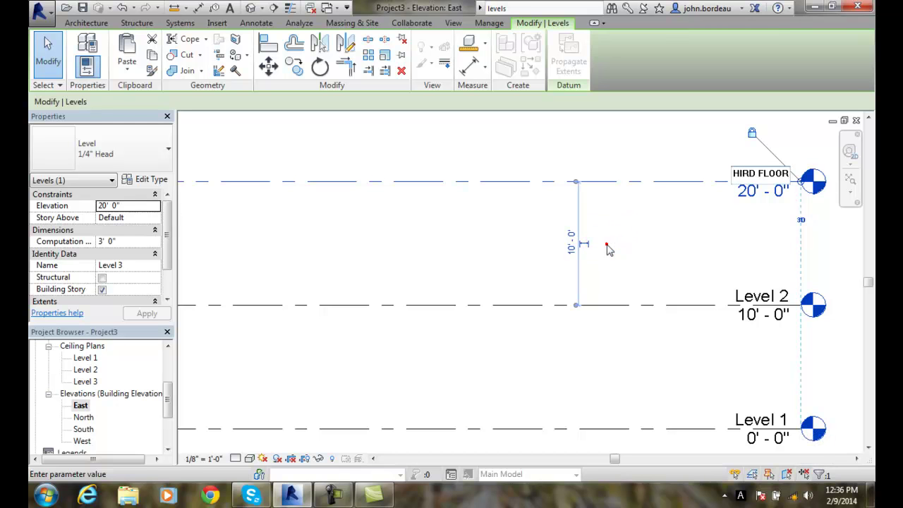
pyautogui.click(605, 245)
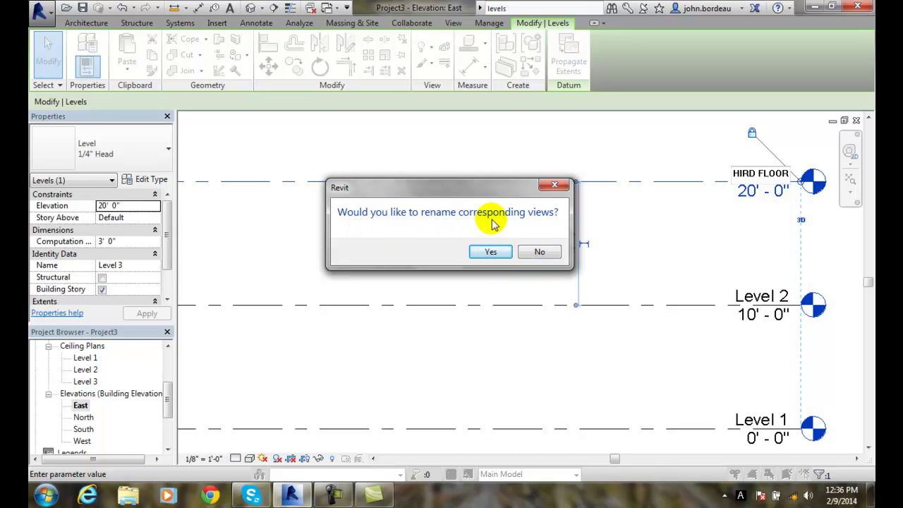
pyautogui.click(498, 253)
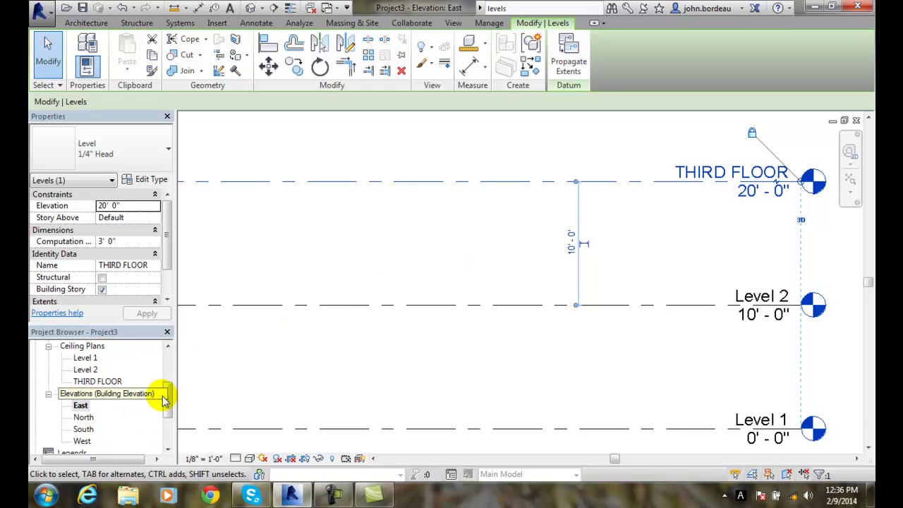
pyautogui.moveTo(164, 395)
pyautogui.mouseDown()
pyautogui.moveTo(165, 409)
pyautogui.moveTo(167, 359)
pyautogui.moveTo(167, 400)
pyautogui.mouseUp()
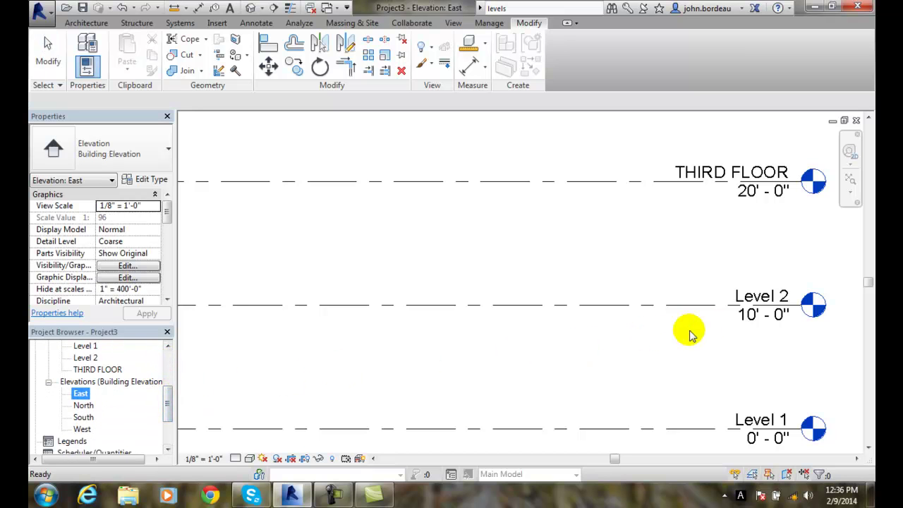
# - Rename Level 2 to SECOND FLOOR along with its views, then delete Level 1
pyautogui.click(746, 295)
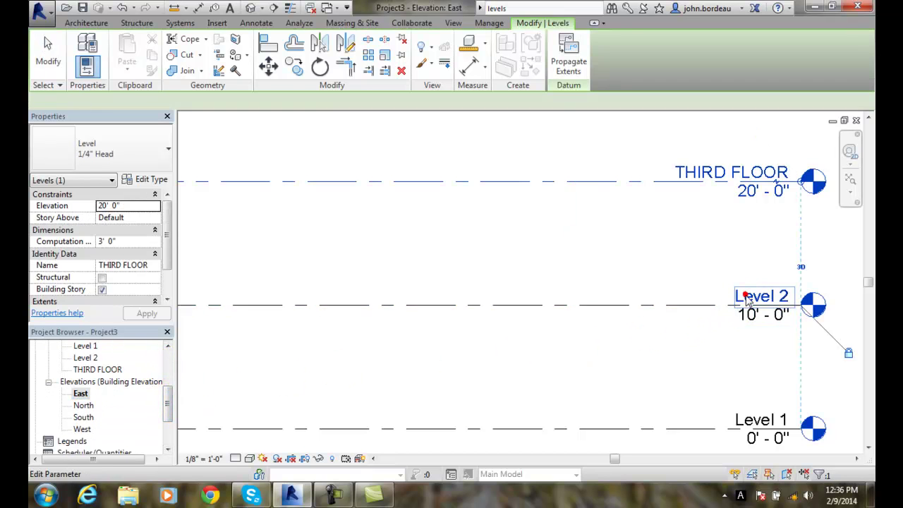
pyautogui.click(746, 295)
pyautogui.click(772, 297)
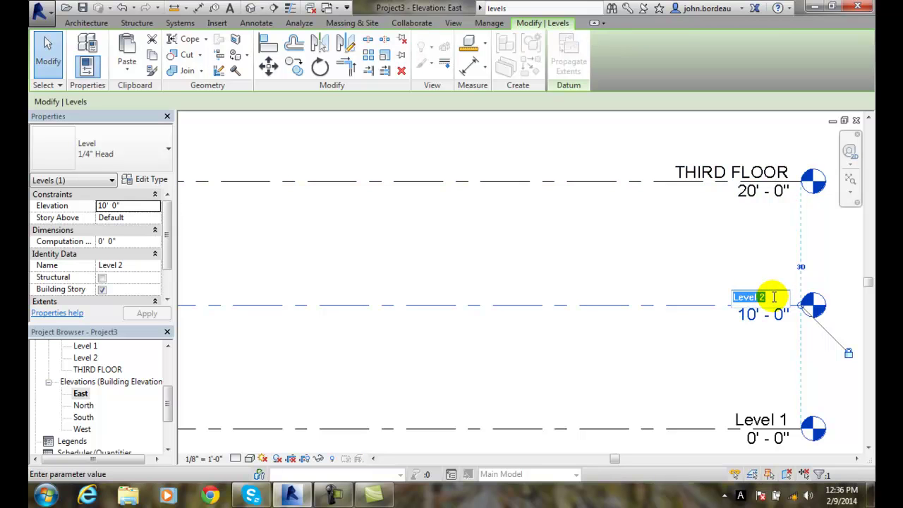
pyautogui.write('SE')
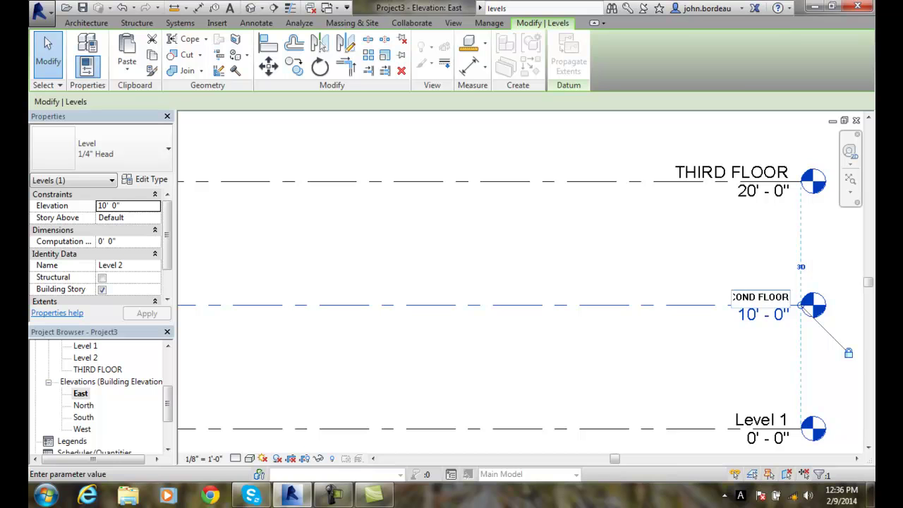
pyautogui.click(729, 376)
pyautogui.click(491, 255)
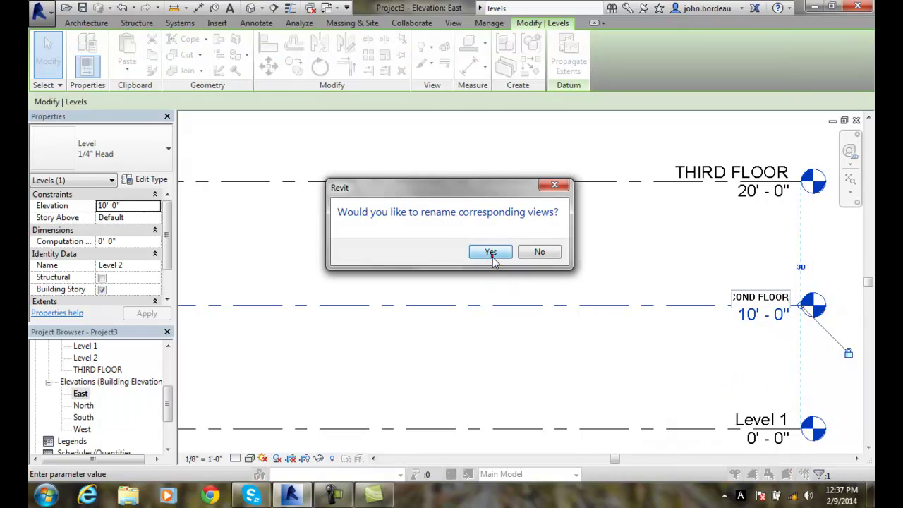
pyautogui.click(752, 422)
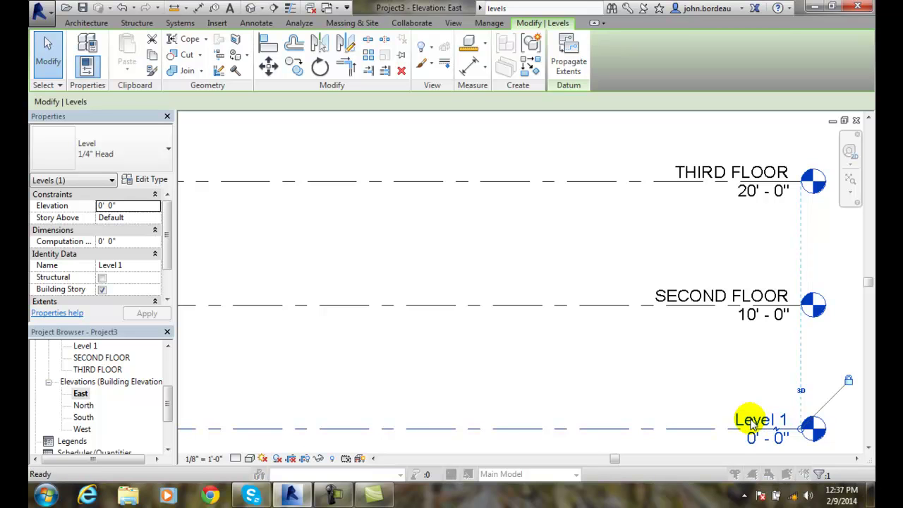
pyautogui.press('Delete')
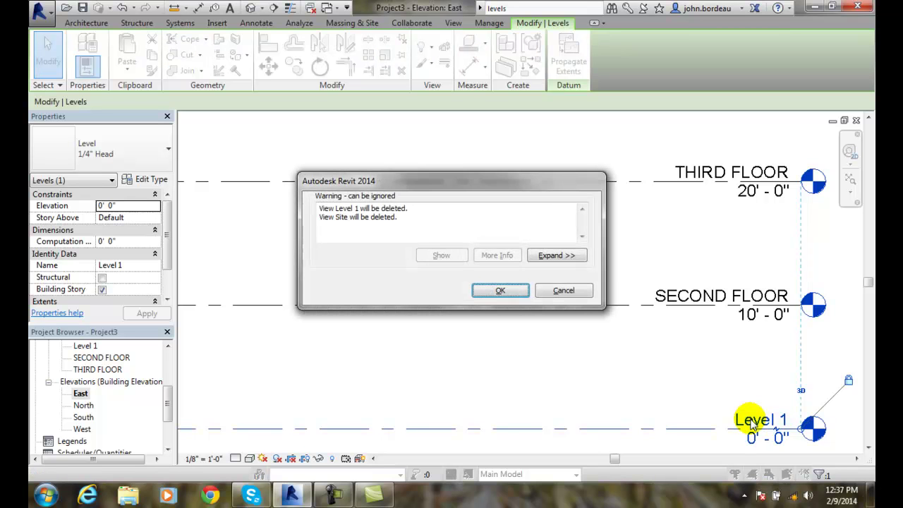
# - Cancel deleting Level 1 and rename it FIRST FLOOR, including its matching views
pyautogui.click(562, 290)
pyautogui.click(753, 420)
pyautogui.write('FIRST')
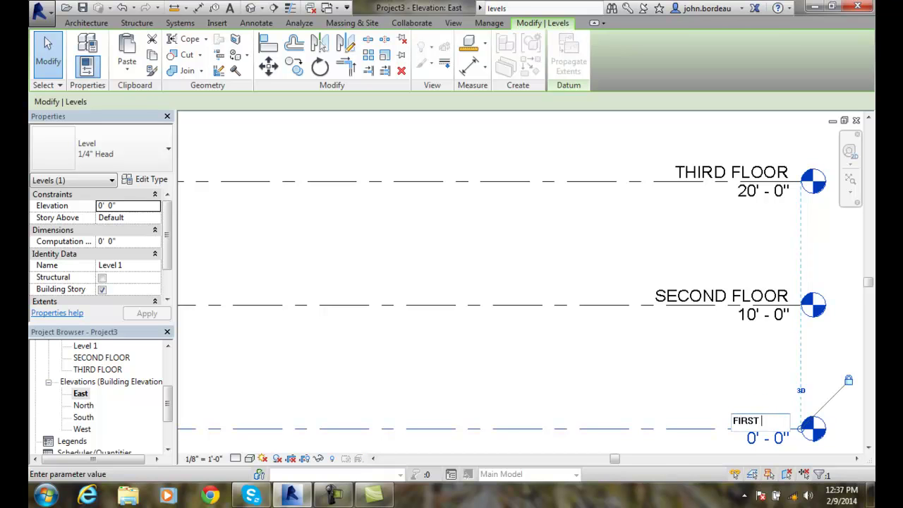
pyautogui.write(' FLOOR')
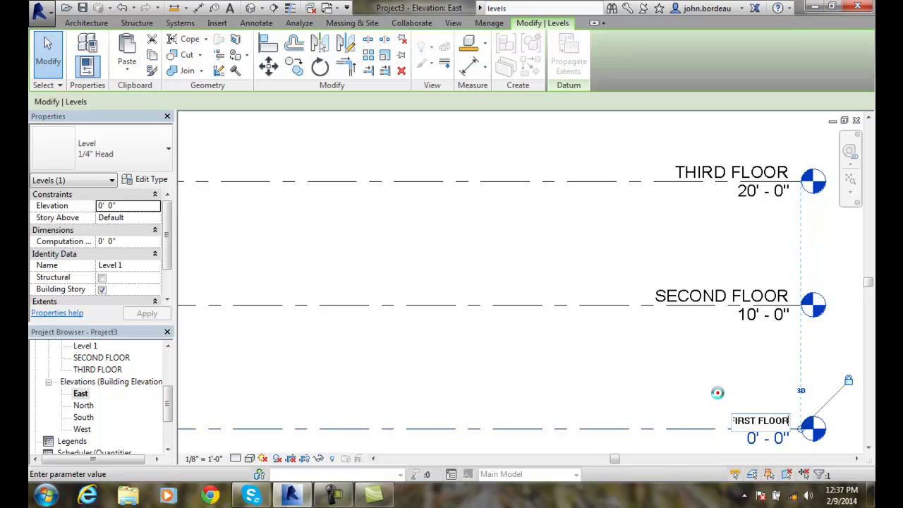
pyautogui.press('Return')
pyautogui.click(491, 251)
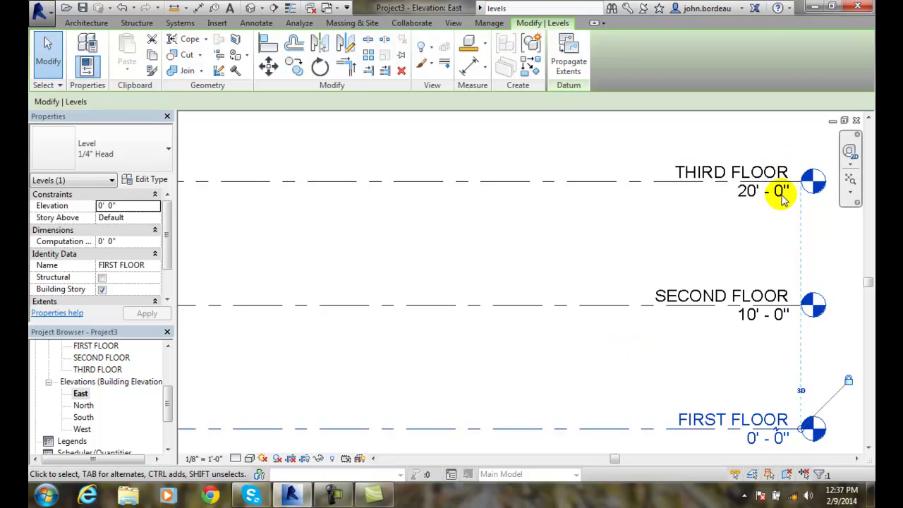
pyautogui.click(713, 246)
pyautogui.click(802, 185)
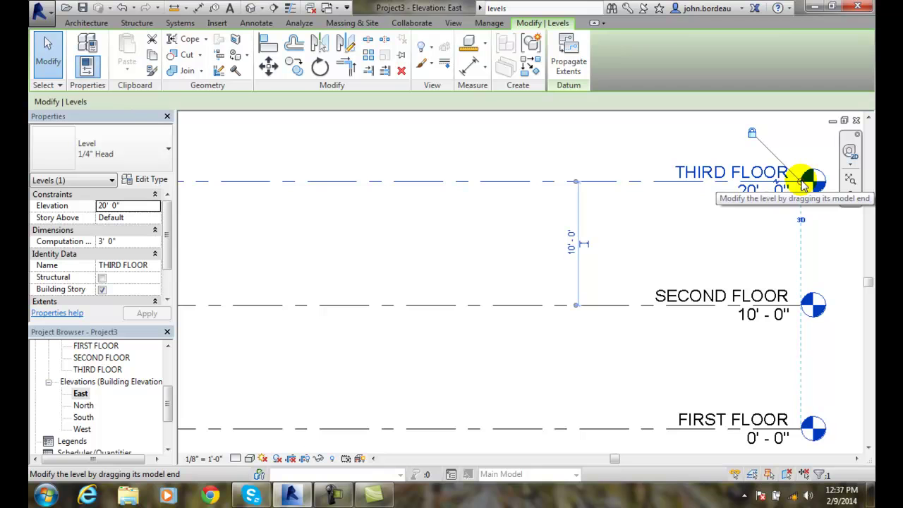
pyautogui.moveTo(802, 185); pyautogui.dragTo(801, 134)
pyautogui.click(801, 128)
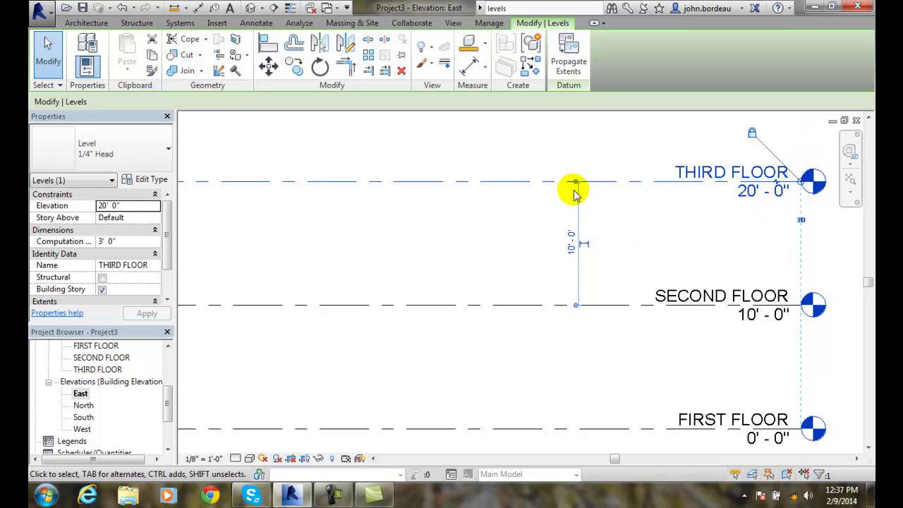
pyautogui.moveTo(576, 181); pyautogui.dragTo(578, 175)
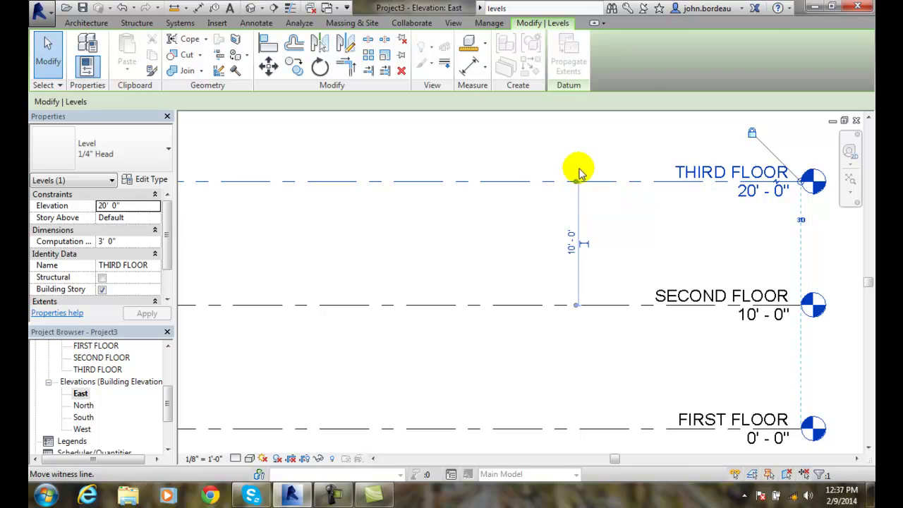
pyautogui.click(576, 183)
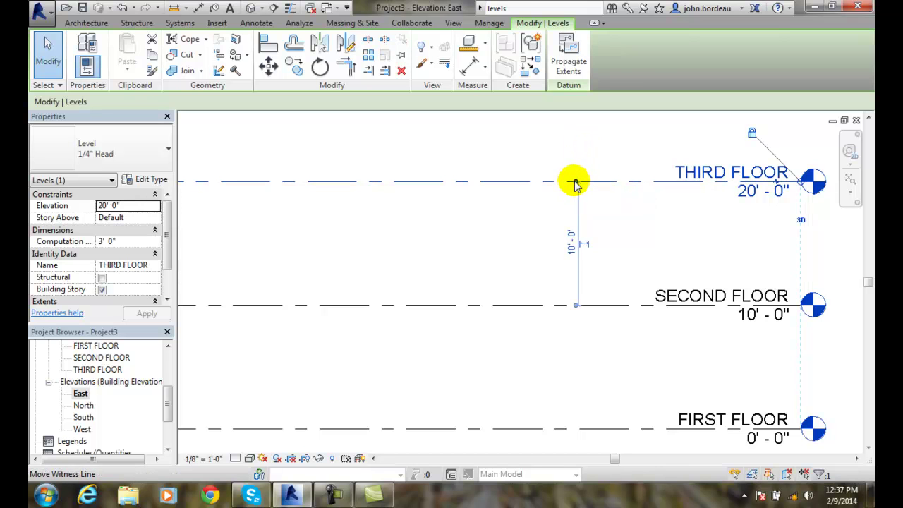
pyautogui.click(576, 182)
pyautogui.moveTo(576, 182); pyautogui.dragTo(575, 177)
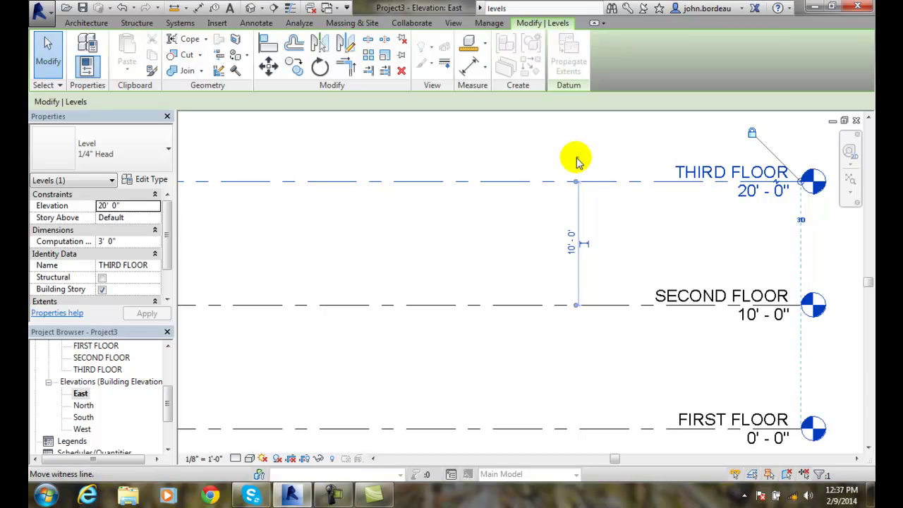
pyautogui.scroll(3, 572, 199)
pyautogui.scroll(-1, 572, 209)
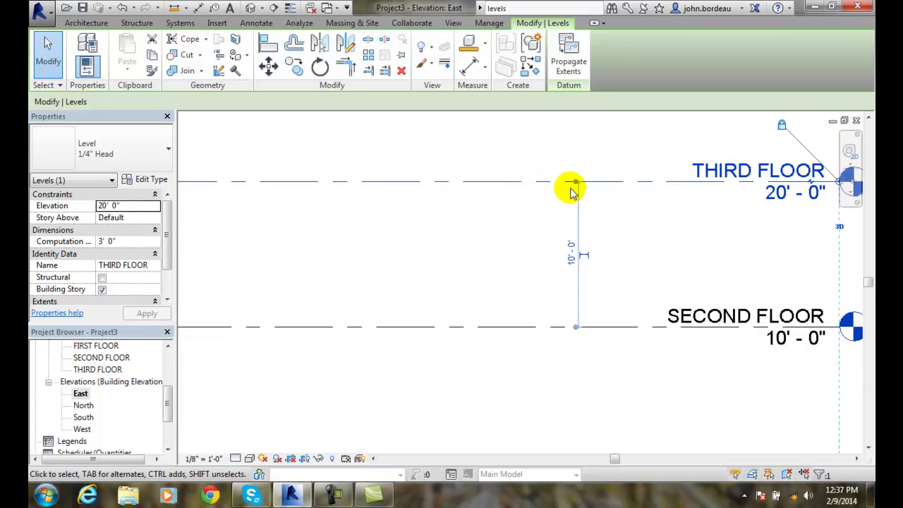
pyautogui.scroll(-1, 572, 191)
pyautogui.scroll(-2, 572, 198)
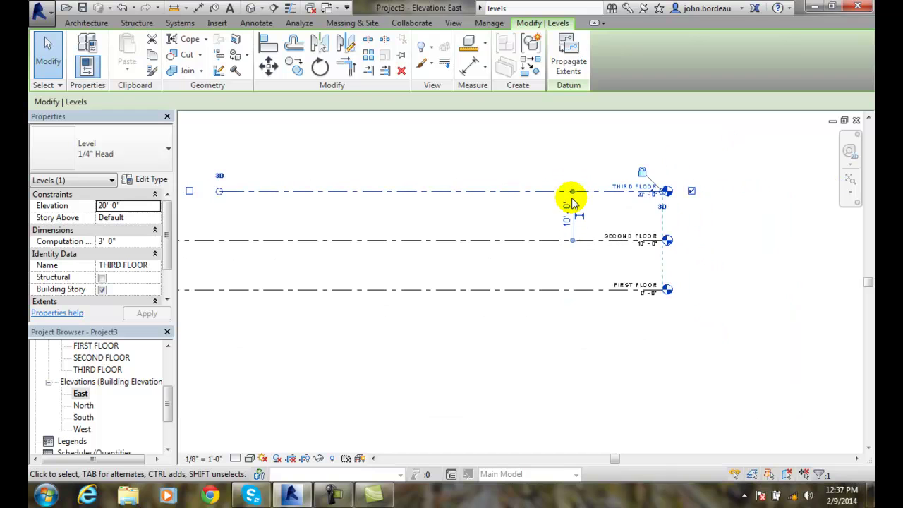
pyautogui.click(579, 200)
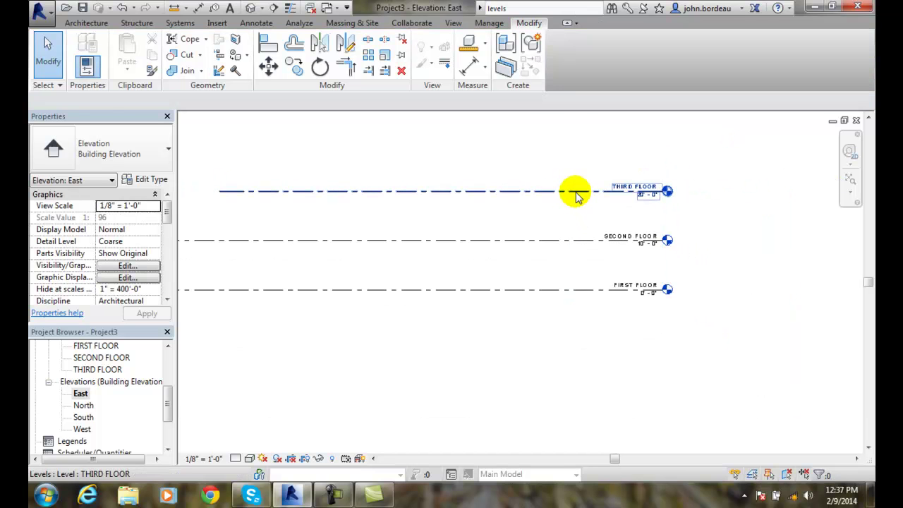
pyautogui.click(571, 190)
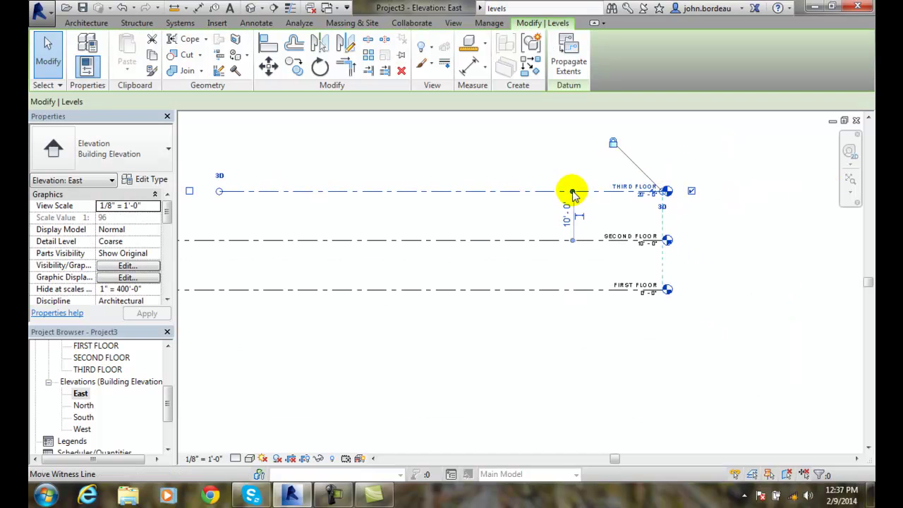
pyautogui.click(572, 191)
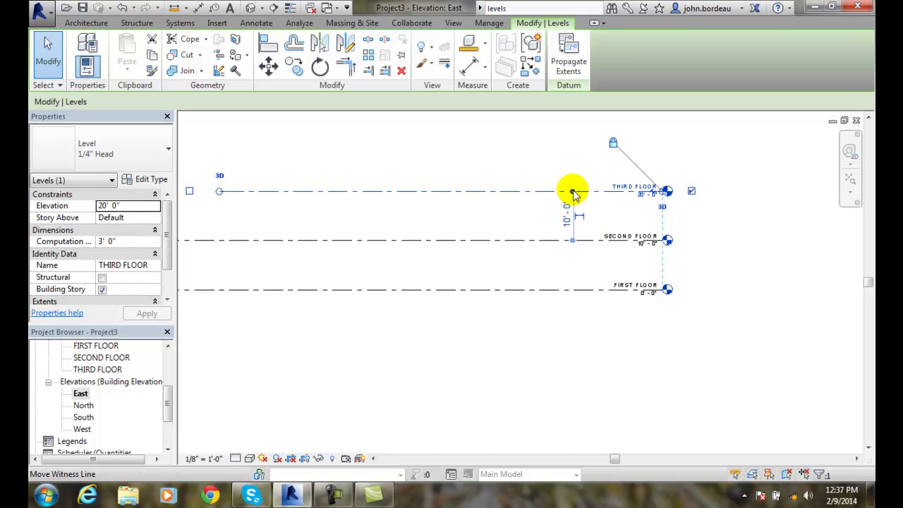
pyautogui.moveTo(573, 192); pyautogui.dragTo(580, 196)
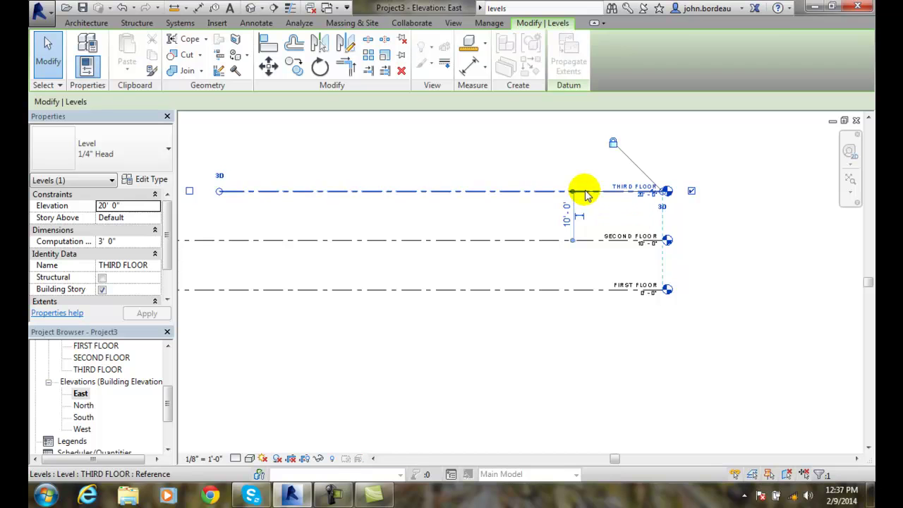
pyautogui.scroll(3, 571, 192)
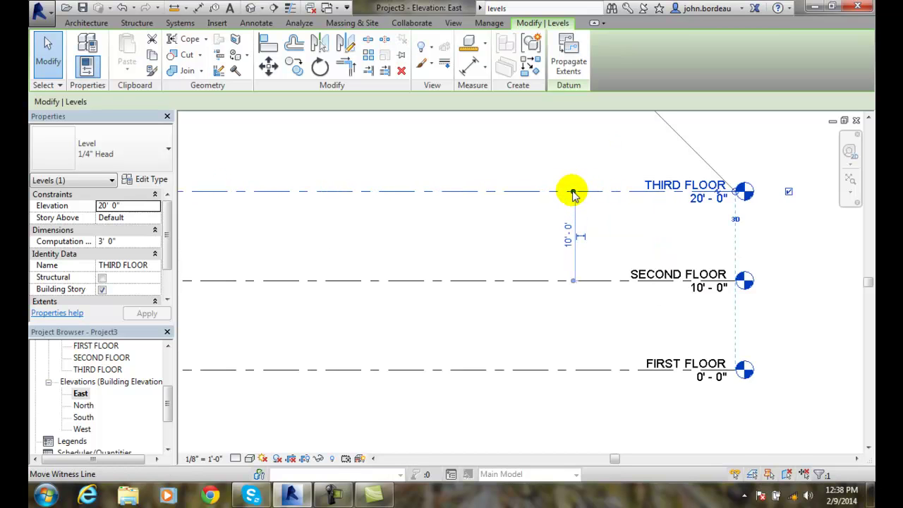
pyautogui.scroll(2, 573, 193)
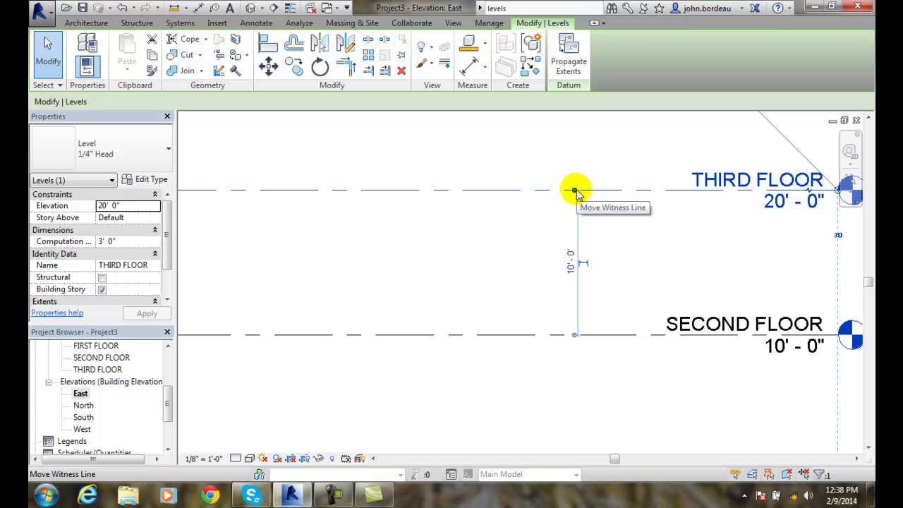
# - Set the THIRD FLOOR spacing above SECOND FLOOR to 12', placing it at 22'-0"
pyautogui.click(575, 192)
pyautogui.click(584, 243)
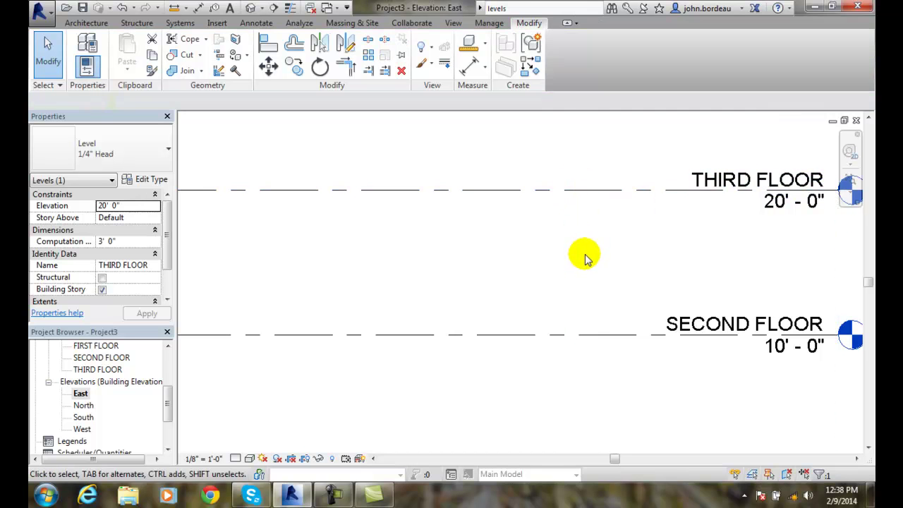
pyautogui.click(576, 196)
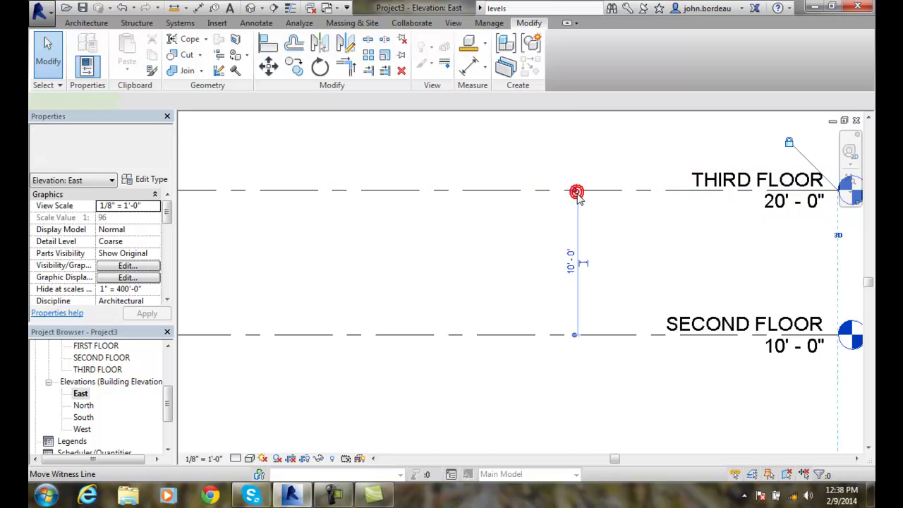
pyautogui.click(571, 261)
pyautogui.write('12')
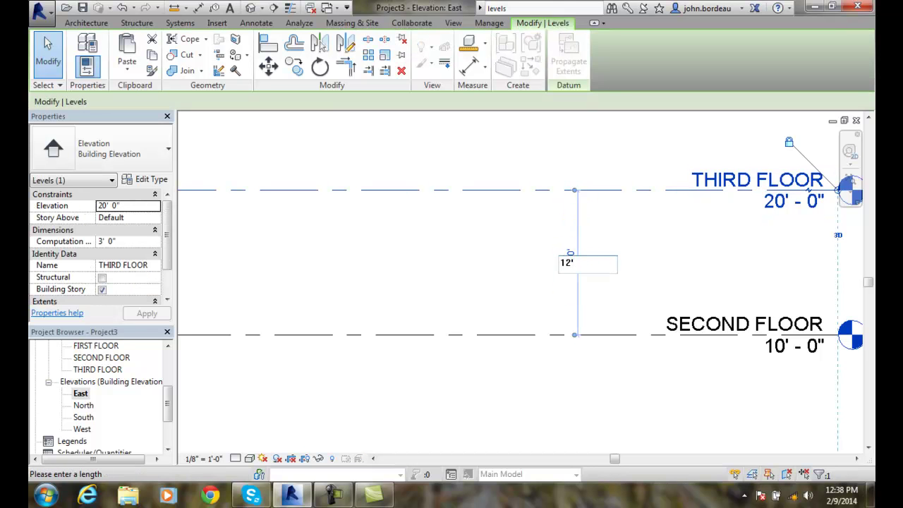
pyautogui.press('Return')
# - Extend the THIRD FLOOR level line further to the left
pyautogui.scroll(-2, 717, 193)
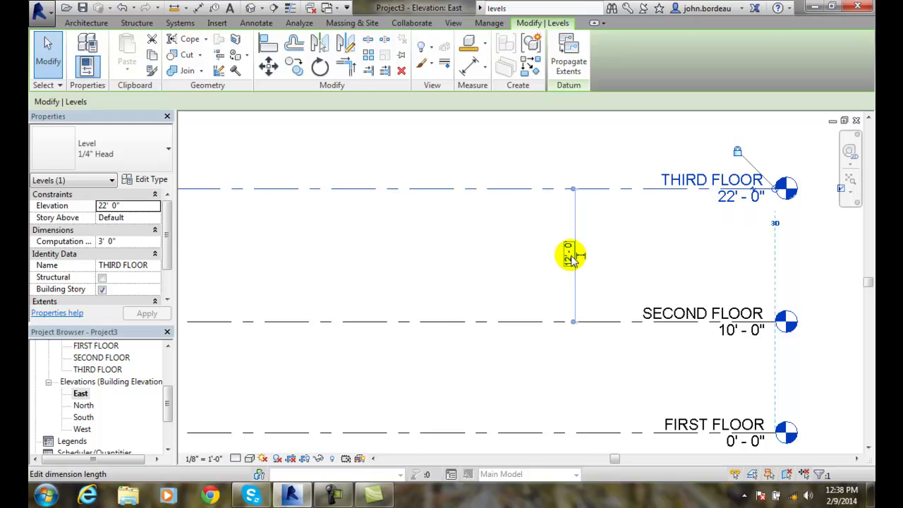
pyautogui.scroll(-1, 571, 259)
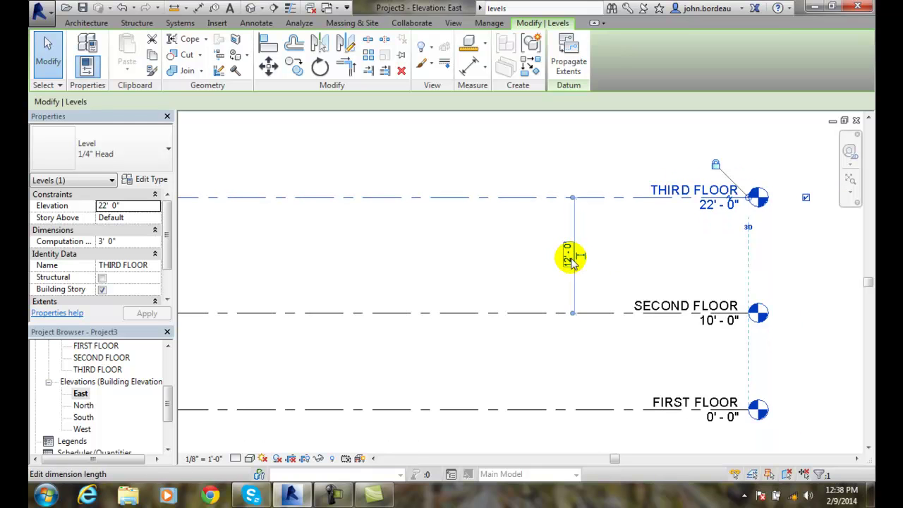
pyautogui.scroll(-4, 571, 260)
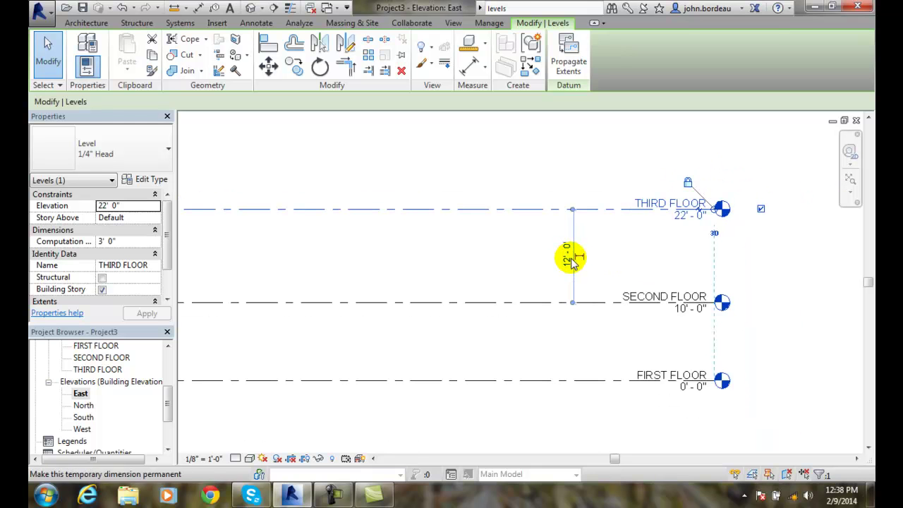
pyautogui.scroll(-1, 571, 258)
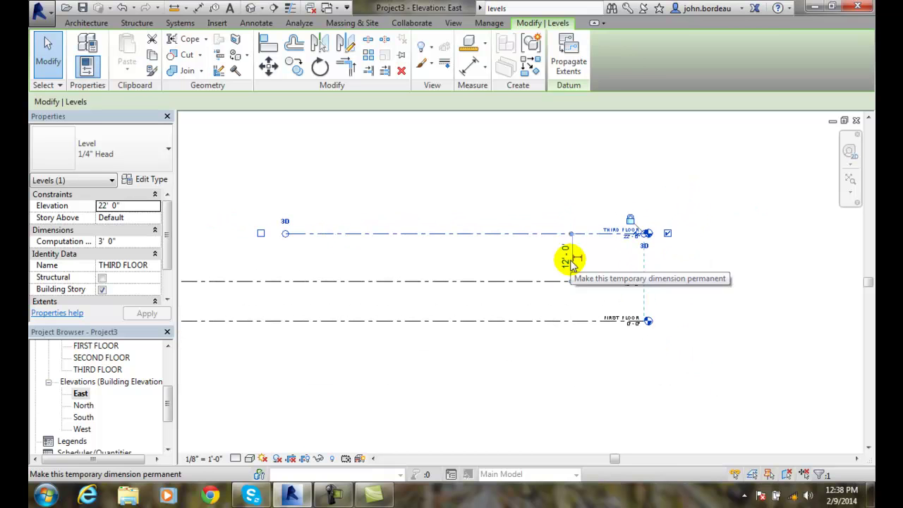
pyautogui.scroll(-1, 295, 250)
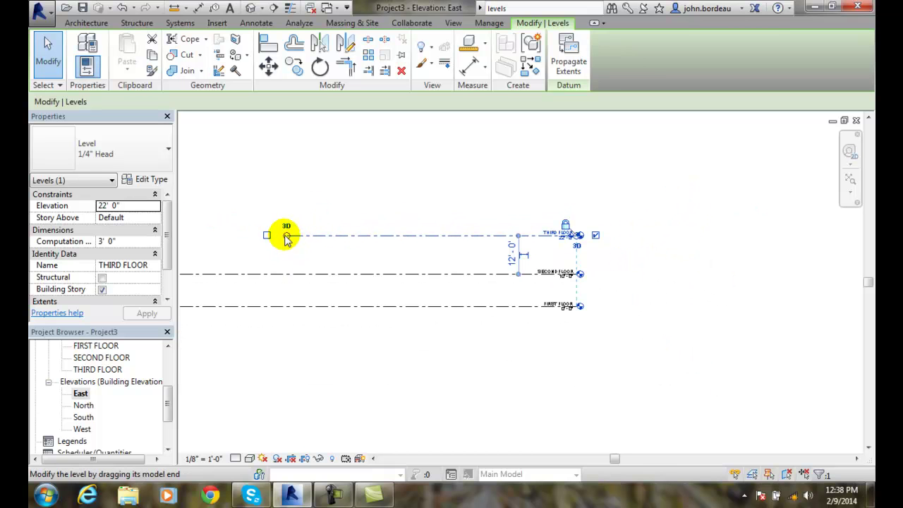
pyautogui.moveTo(286, 234); pyautogui.dragTo(211, 235)
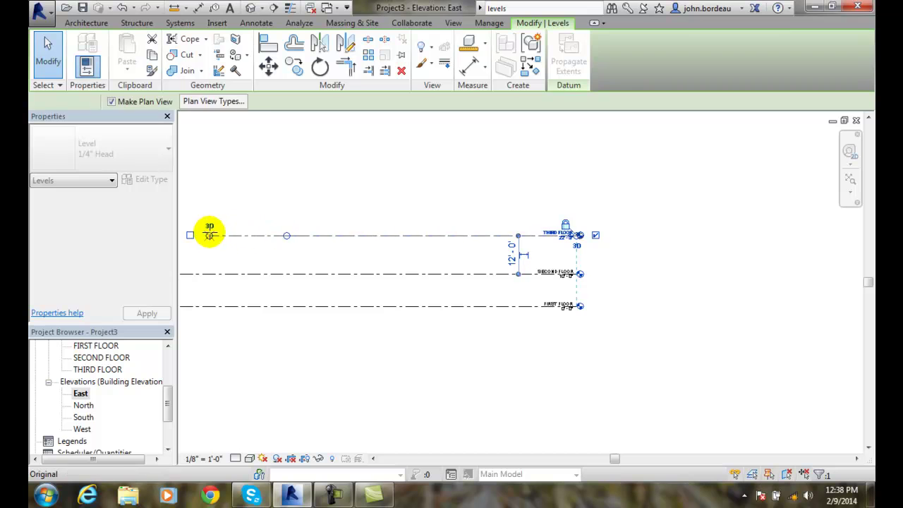
pyautogui.press('Escape')
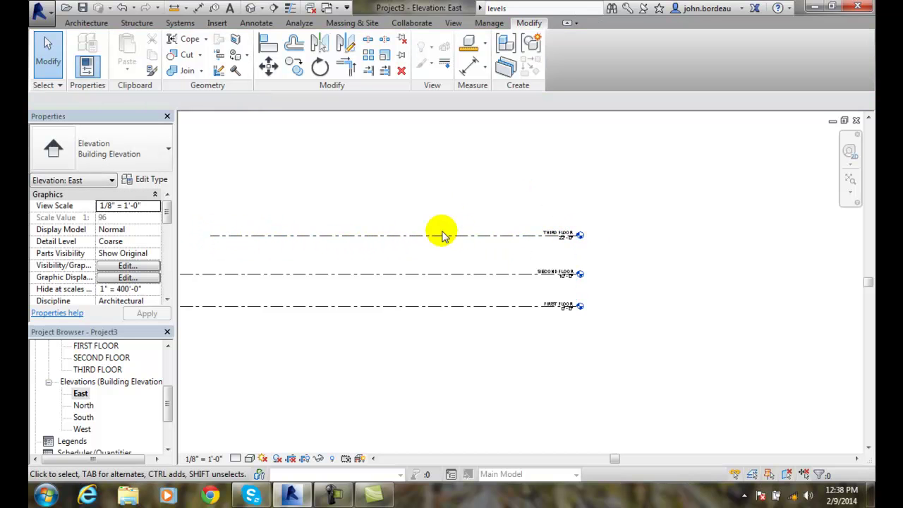
pyautogui.scroll(2, 659, 273)
pyautogui.scroll(2, 543, 231)
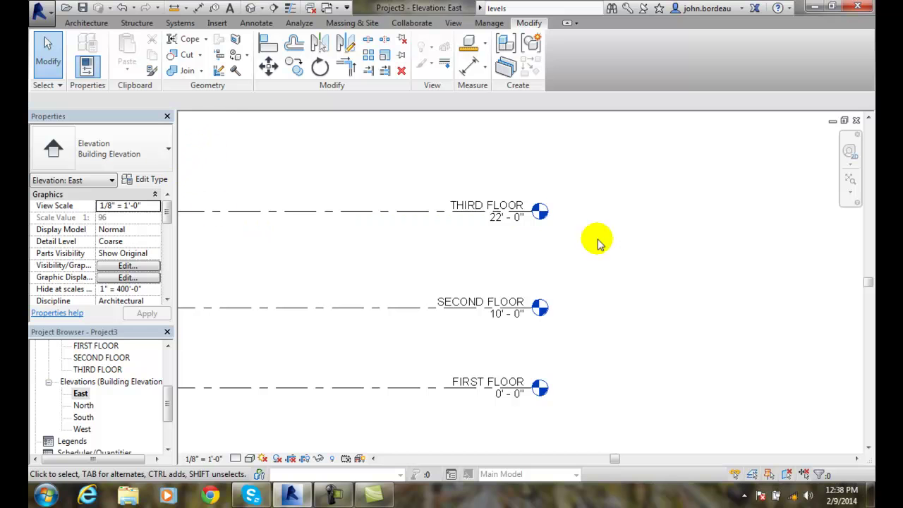
pyautogui.click(387, 212)
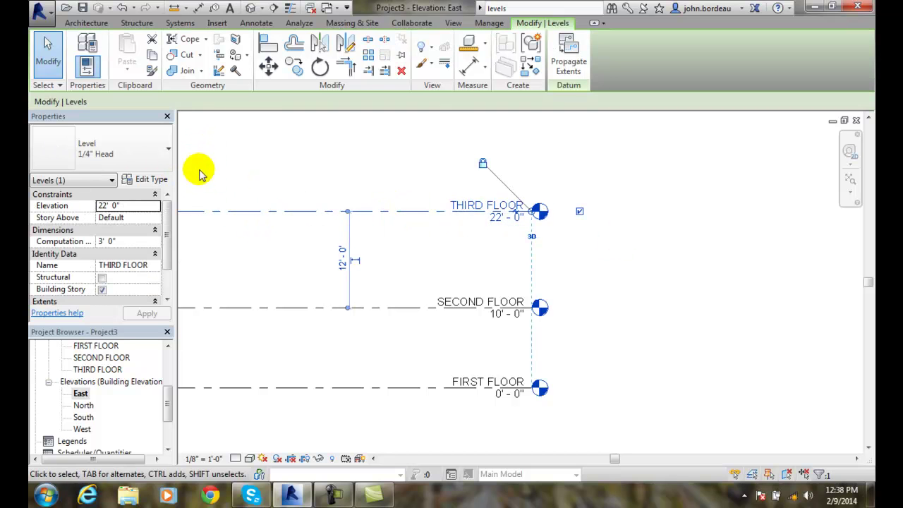
pyautogui.click(167, 152)
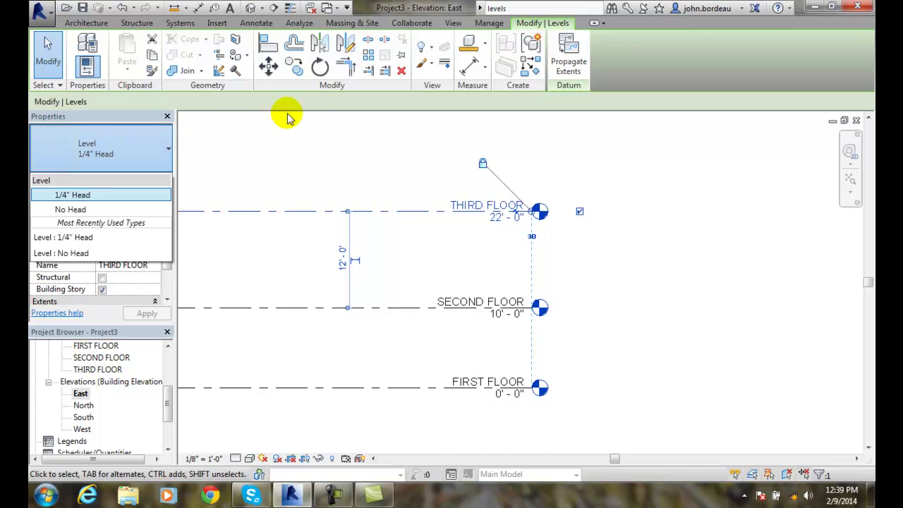
pyautogui.click(218, 23)
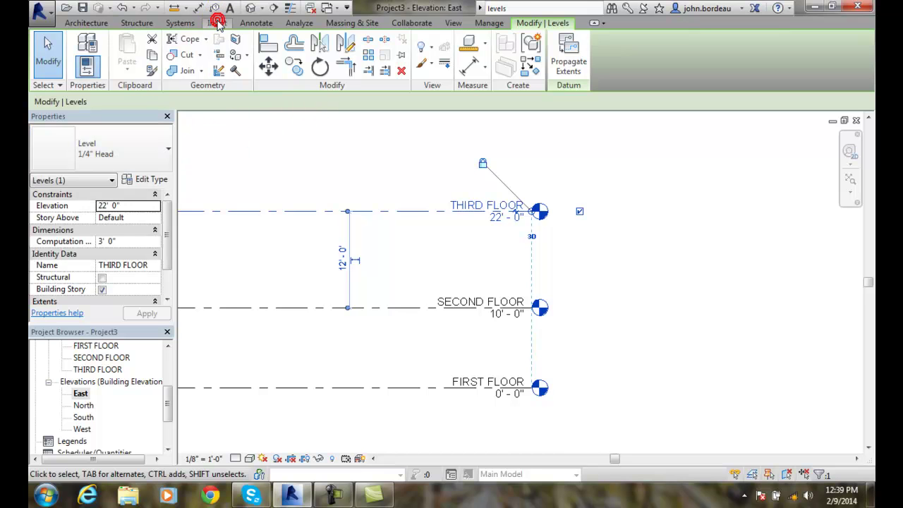
# - Start Load Family from the Insert tab and browse into the Annotations folder
pyautogui.click(218, 24)
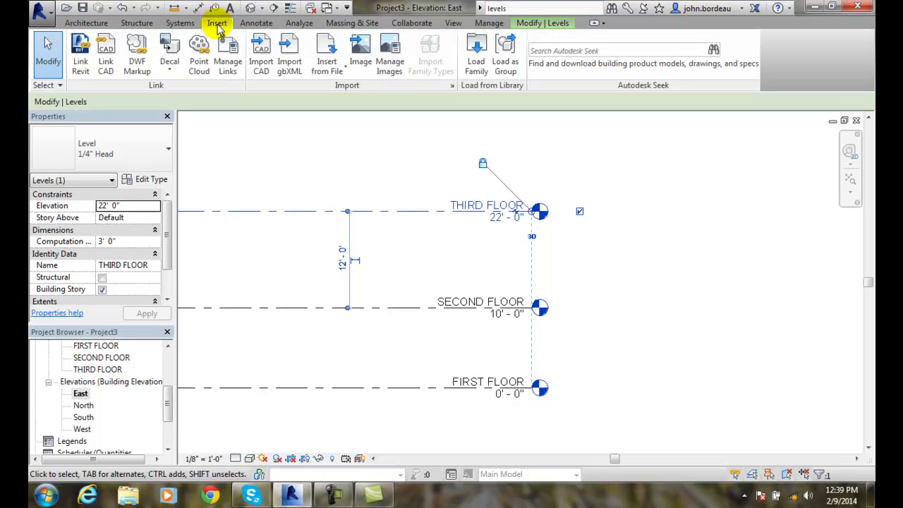
pyautogui.click(477, 55)
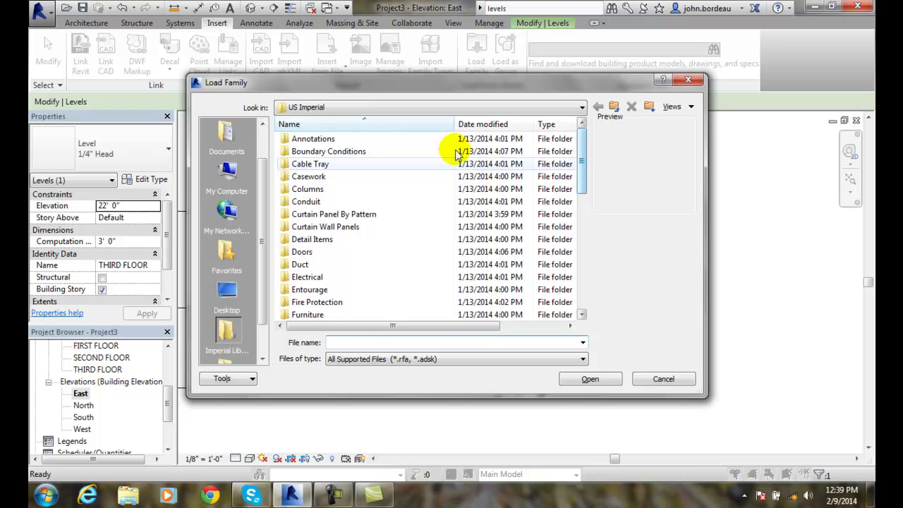
pyautogui.doubleClick(313, 139)
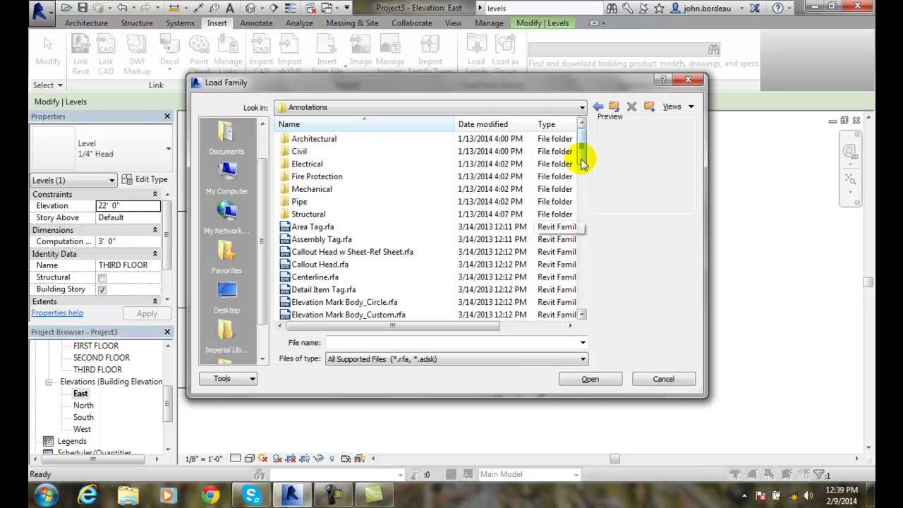
pyautogui.moveTo(582, 161); pyautogui.dragTo(579, 211)
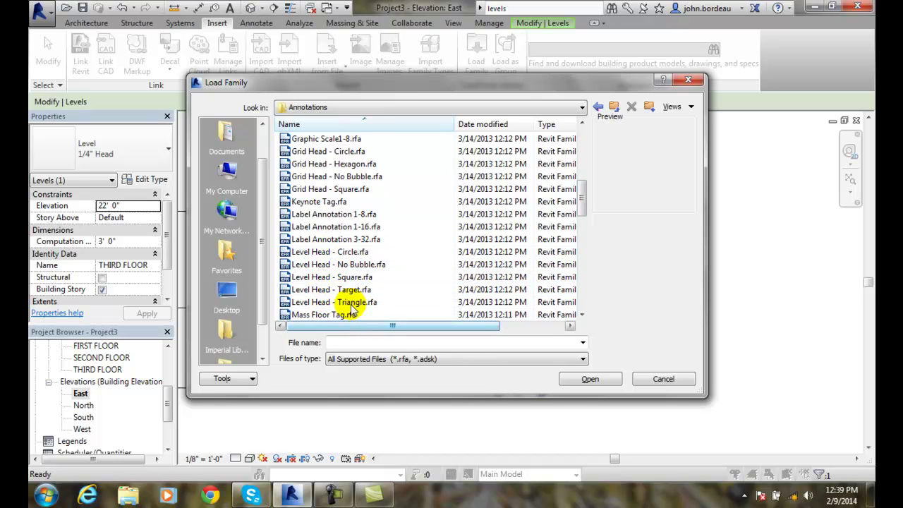
# - Load the Circle, No Bubble, Square, Target and Triangle level heads, overwriting existing versions
pyautogui.click(328, 254)
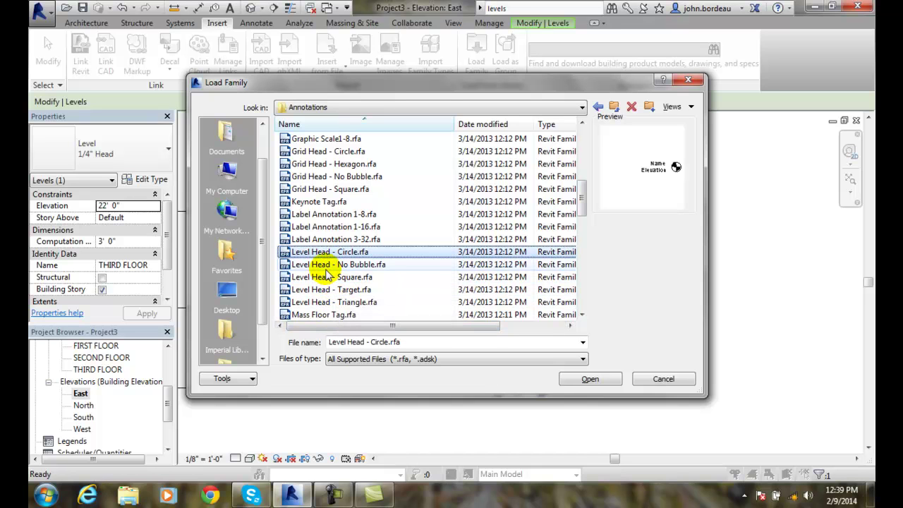
pyautogui.keyDown('ctrl'); pyautogui.click(326, 267); pyautogui.keyUp('ctrl')
pyautogui.keyDown('ctrl'); pyautogui.click(327, 278); pyautogui.keyUp('ctrl')
pyautogui.keyDown('ctrl'); pyautogui.click(321, 290); pyautogui.keyUp('ctrl')
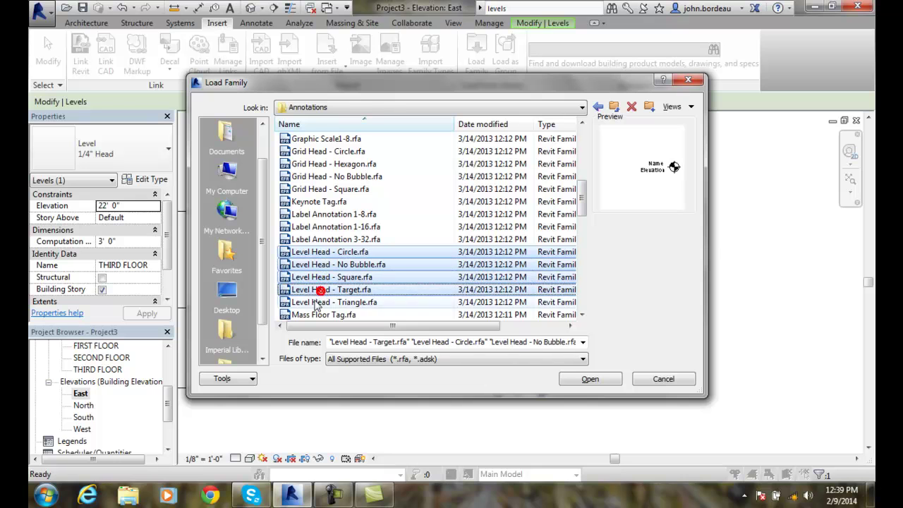
pyautogui.keyDown('ctrl'); pyautogui.click(314, 303); pyautogui.keyUp('ctrl')
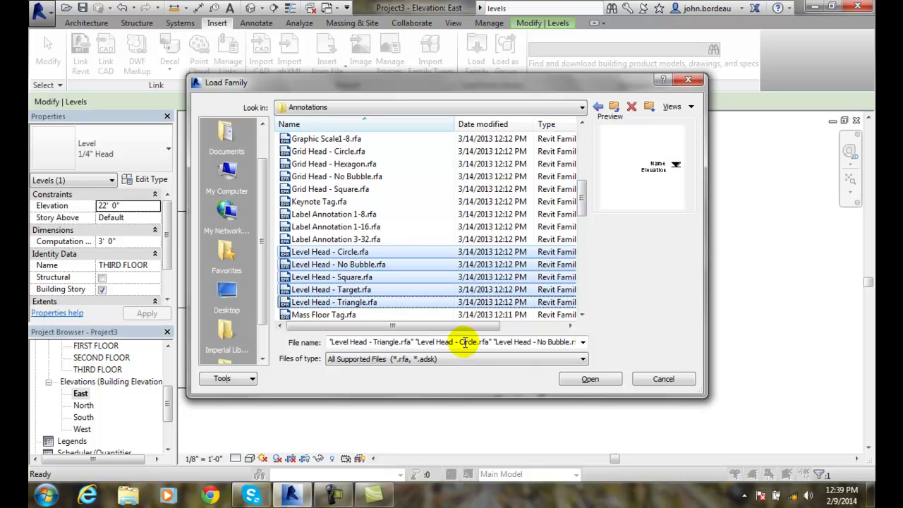
pyautogui.click(589, 379)
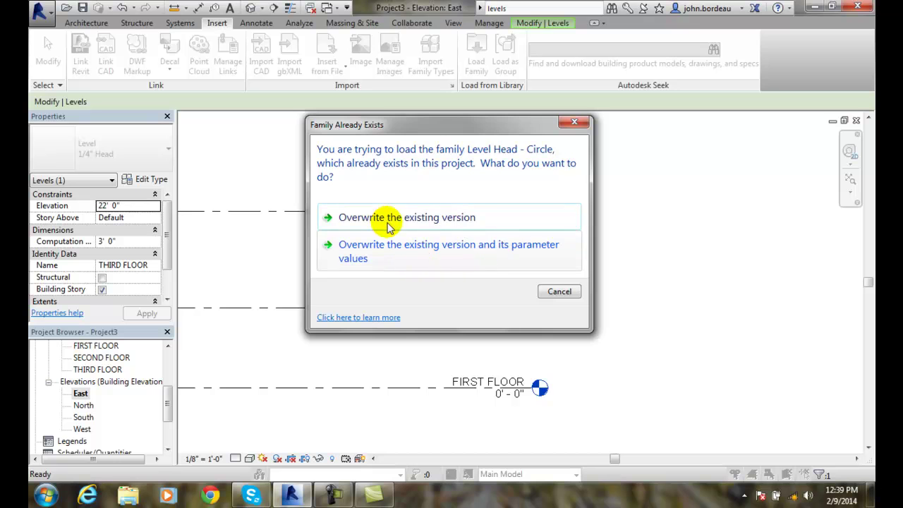
pyautogui.click(385, 219)
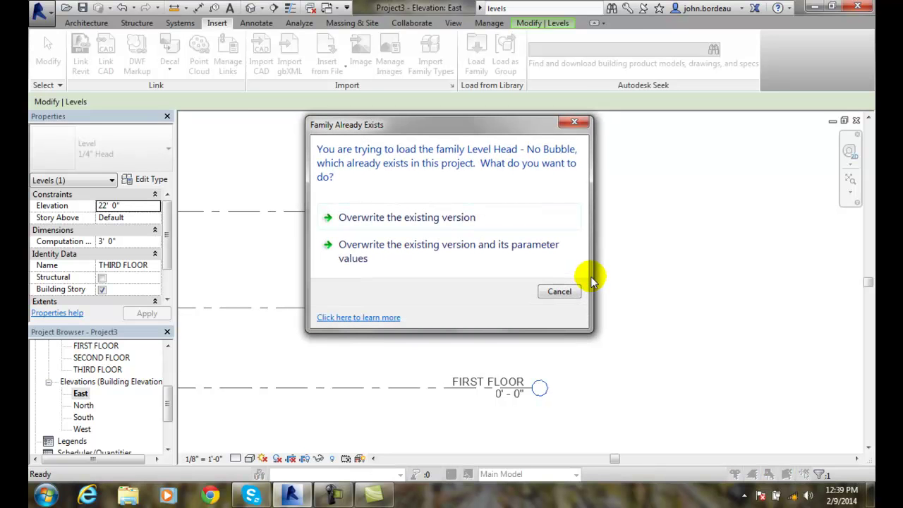
pyautogui.click(368, 221)
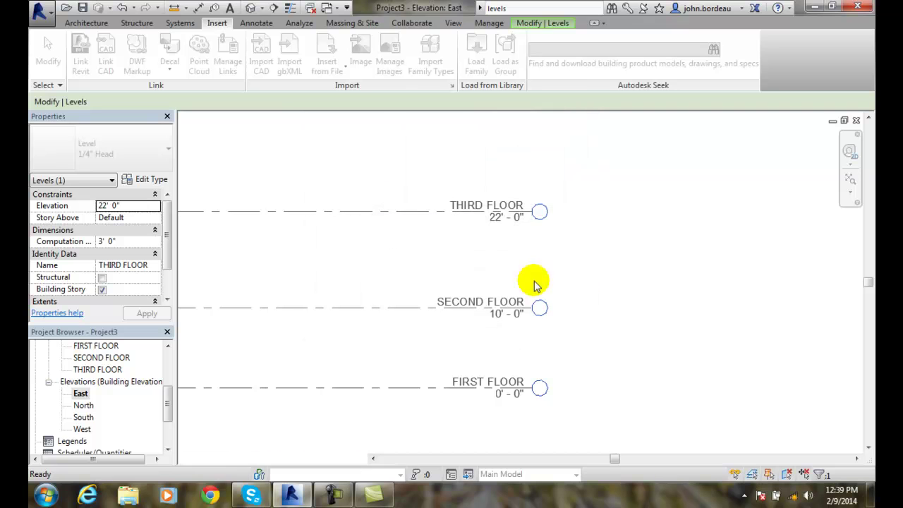
pyautogui.click(643, 299)
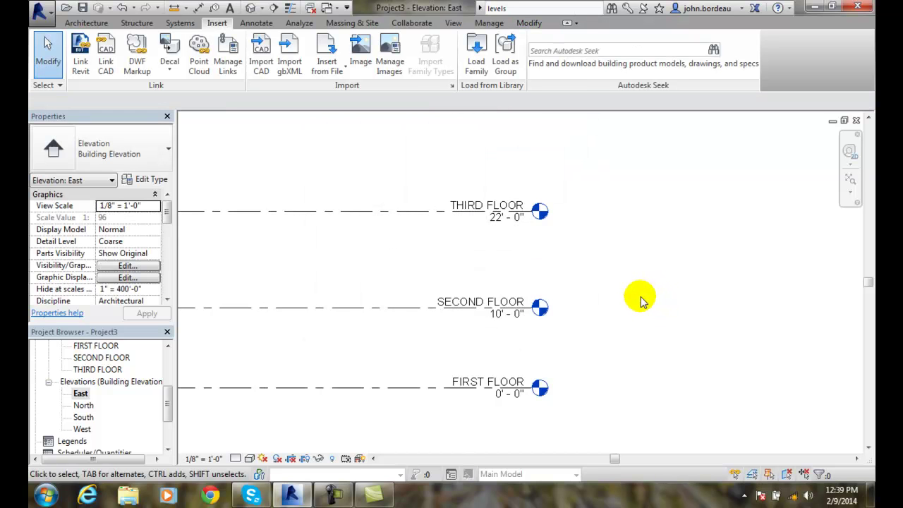
pyautogui.click(327, 212)
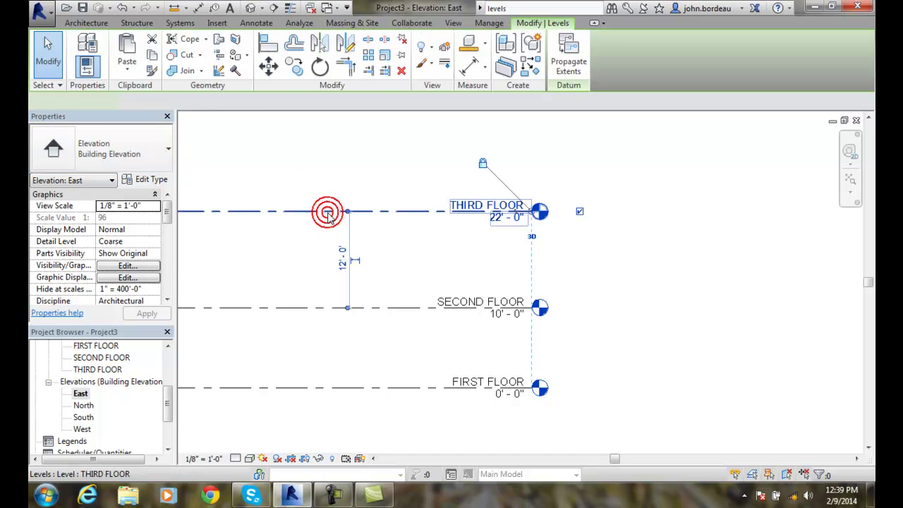
pyautogui.click(169, 150)
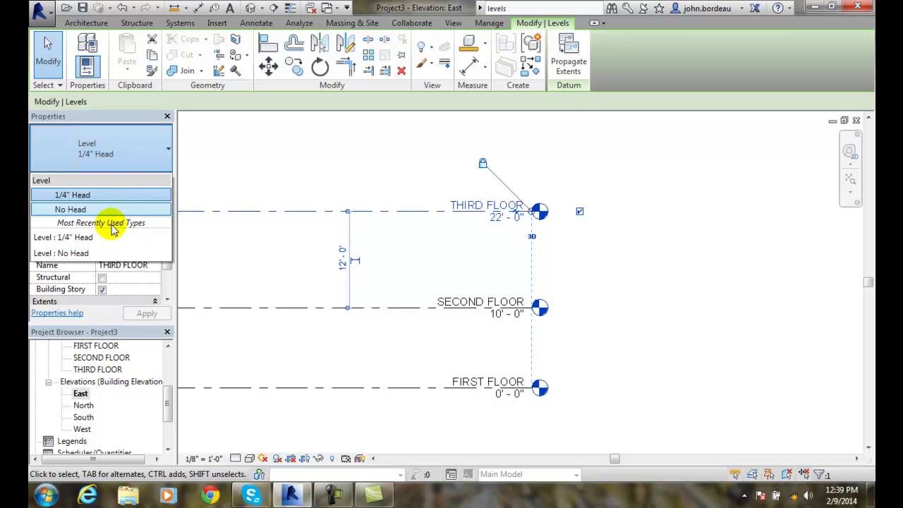
pyautogui.click(170, 154)
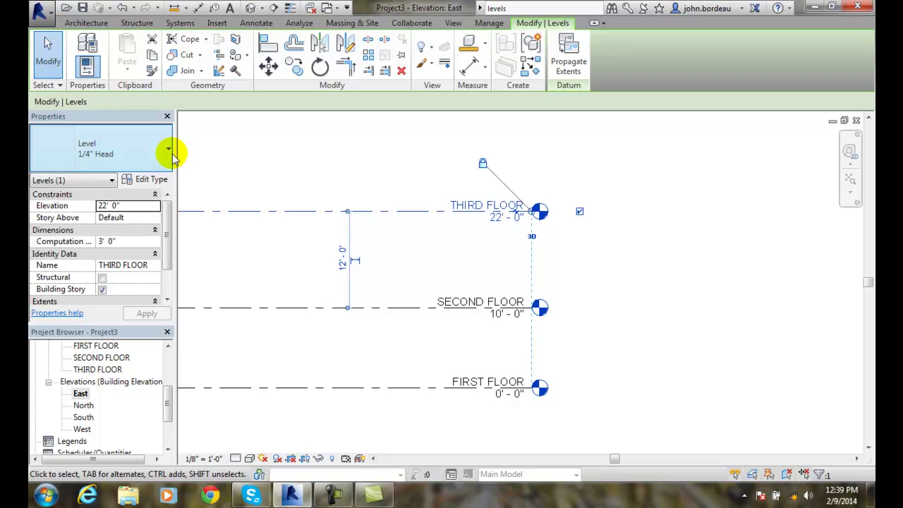
pyautogui.press('Escape')
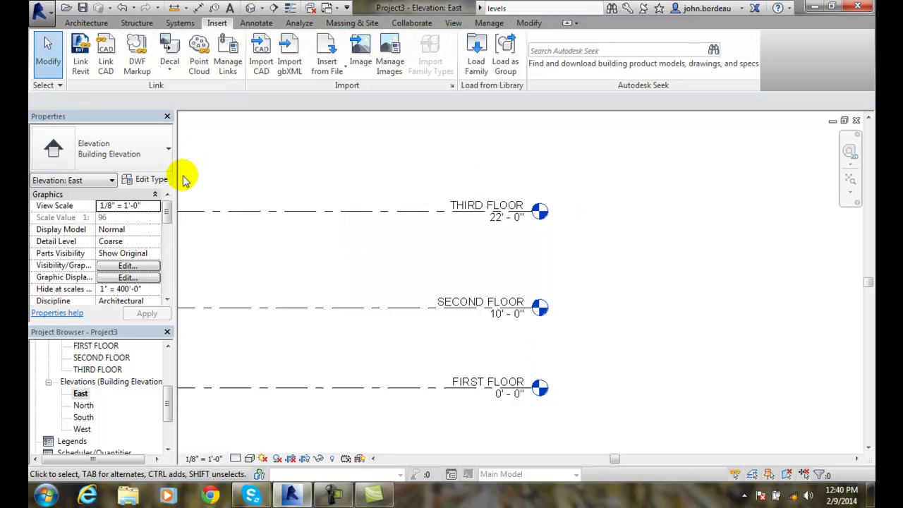
pyautogui.click(149, 179)
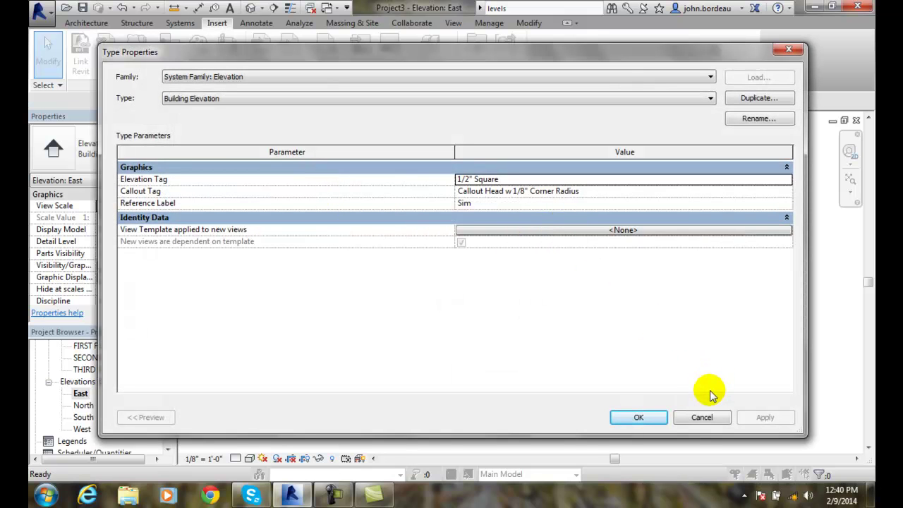
pyautogui.click(709, 417)
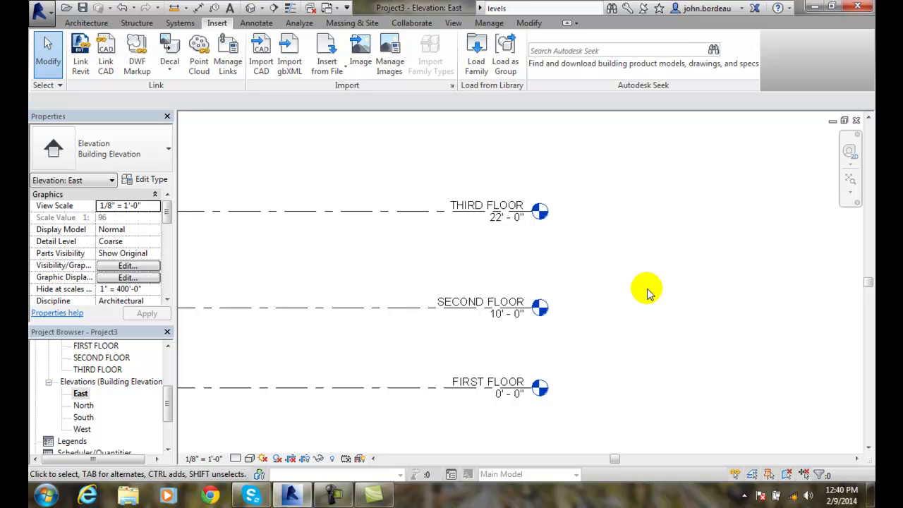
pyautogui.click(407, 211)
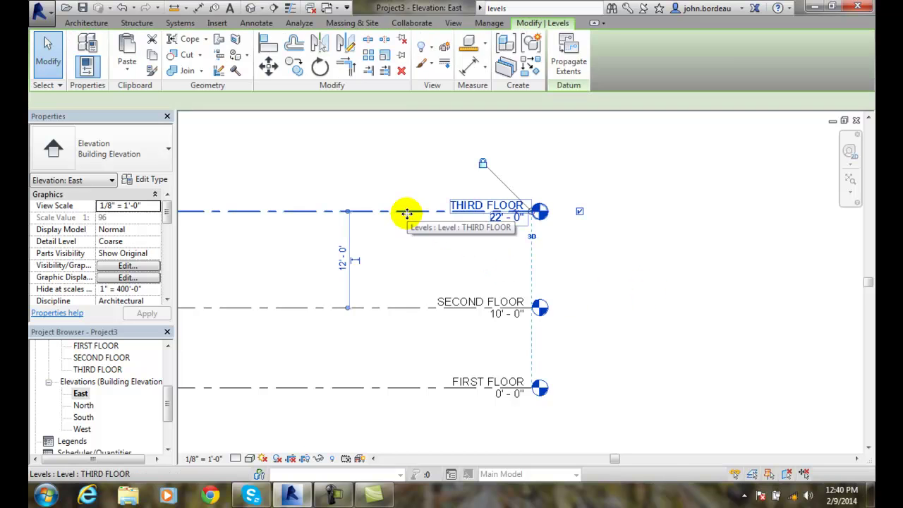
pyautogui.rightClick(409, 216)
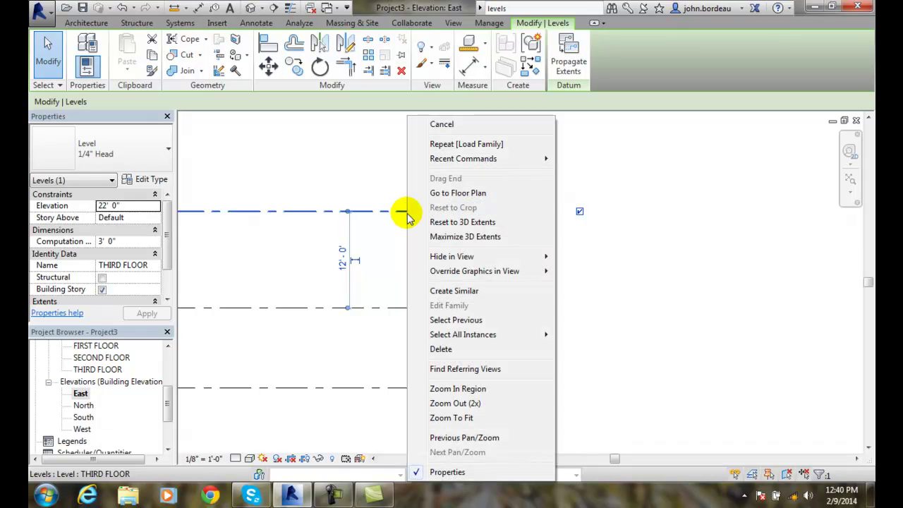
pyautogui.click(439, 197)
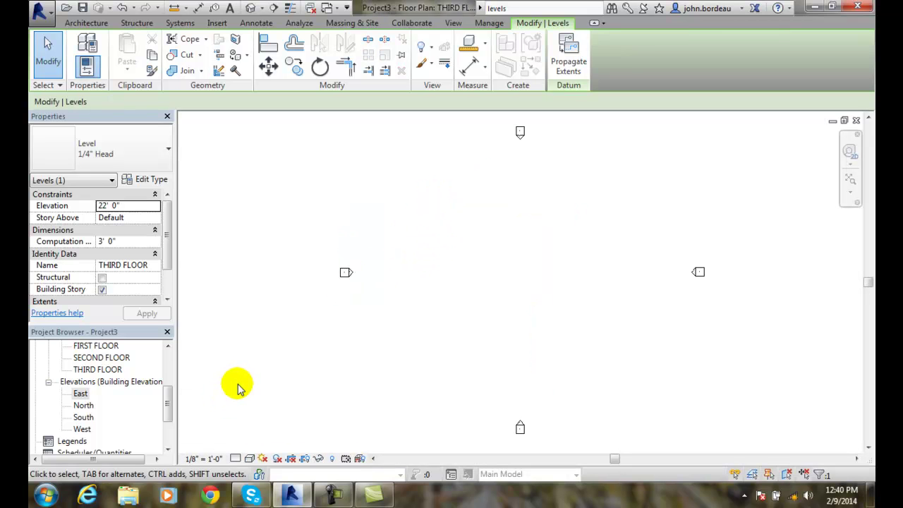
pyautogui.click(106, 370)
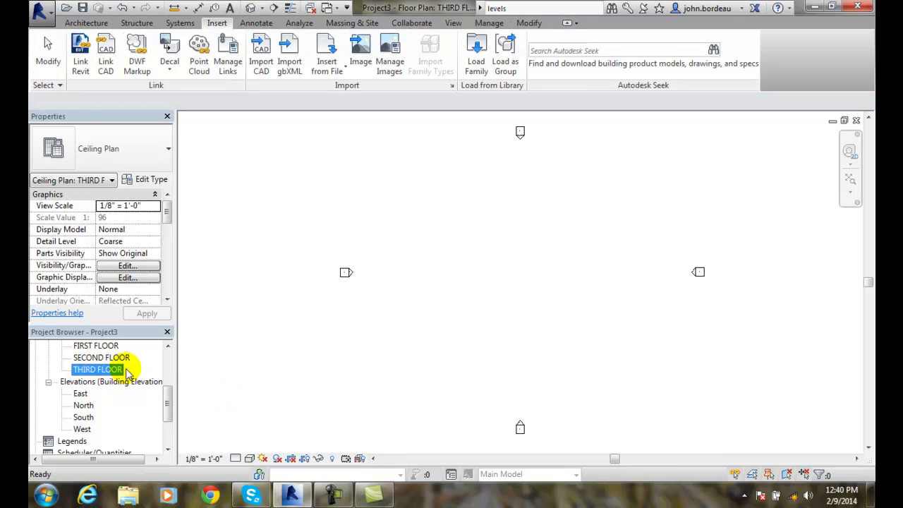
pyautogui.scroll(3, 162, 413)
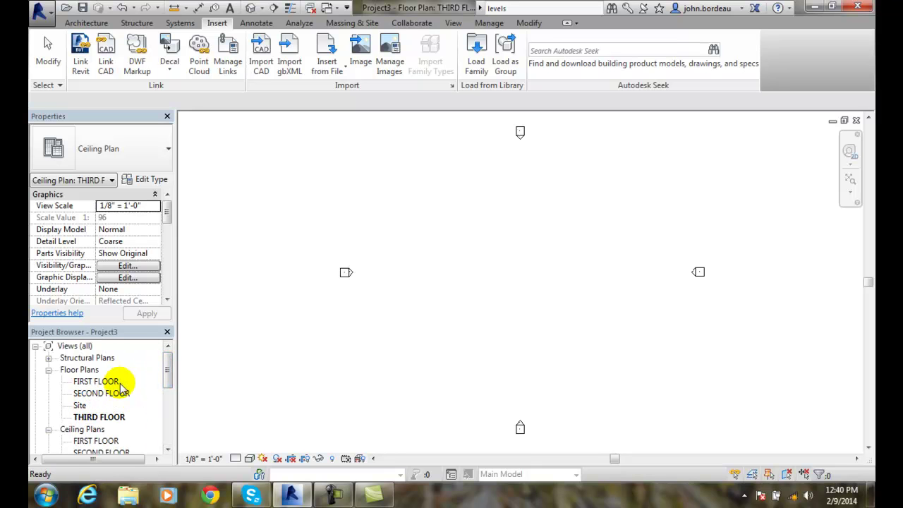
pyautogui.click(81, 370)
pyautogui.click(106, 417)
pyautogui.click(106, 417)
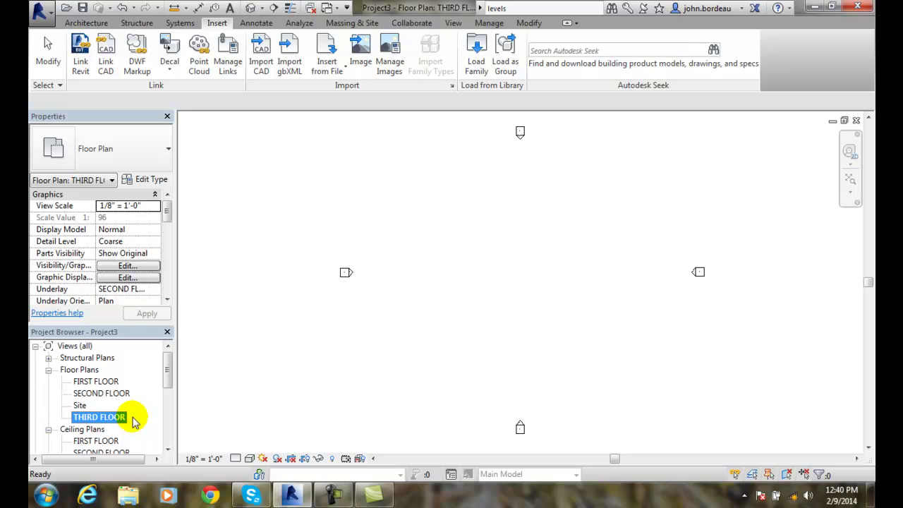
pyautogui.moveTo(170, 369); pyautogui.dragTo(169, 402)
pyautogui.doubleClick(80, 371)
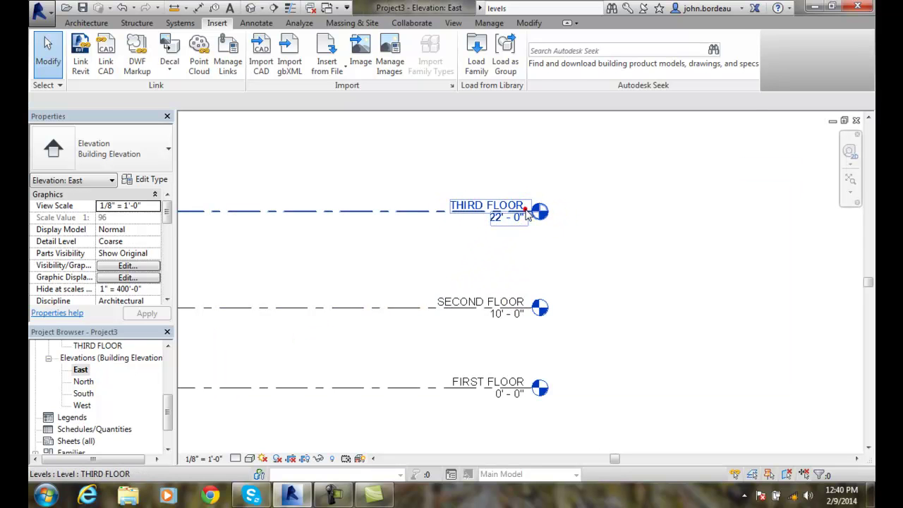
# - Add an elbow to THIRD FLOOR and drag its head and 22'-0" label above the line
pyautogui.click(527, 215)
pyautogui.scroll(2, 567, 254)
pyautogui.scroll(2, 567, 253)
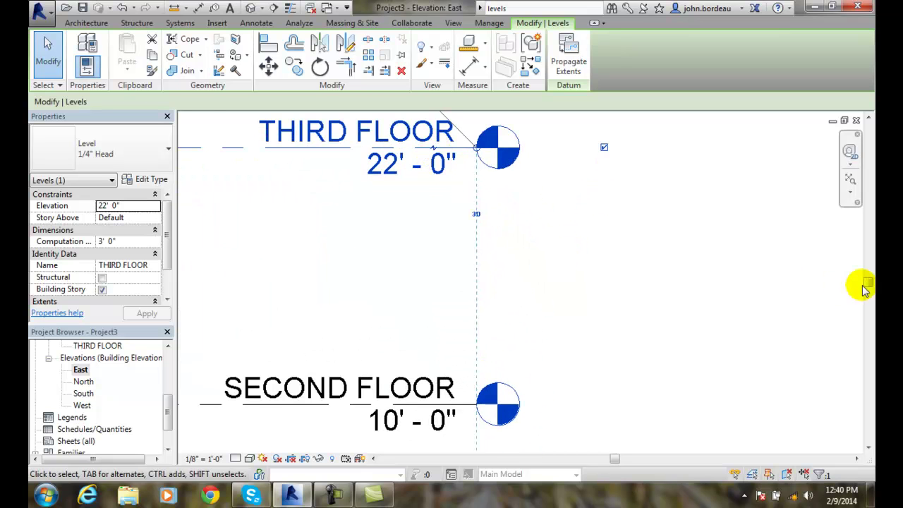
pyautogui.moveTo(867, 282); pyautogui.dragTo(867, 236)
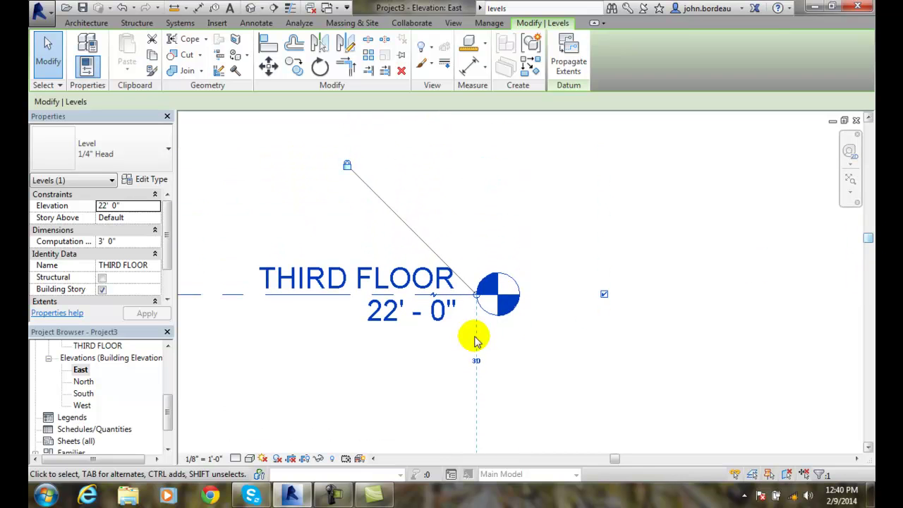
pyautogui.click(436, 300)
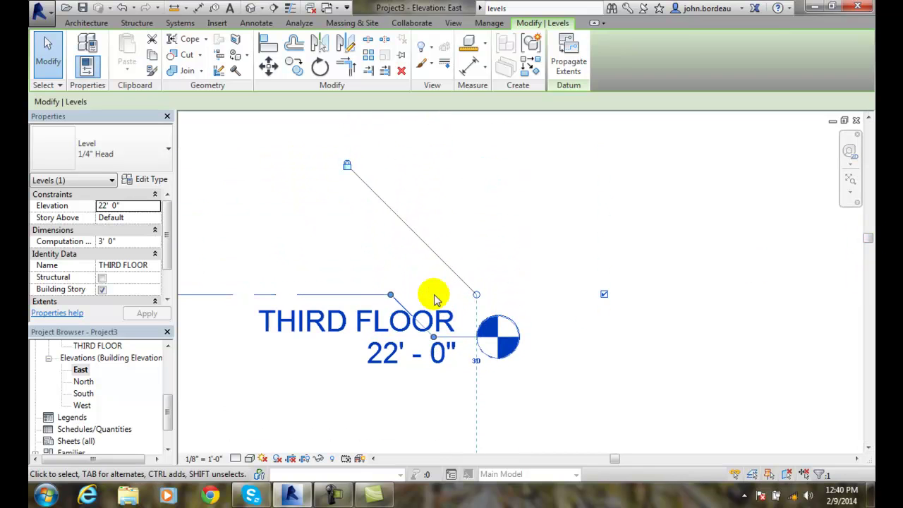
pyautogui.moveTo(434, 339); pyautogui.dragTo(572, 191)
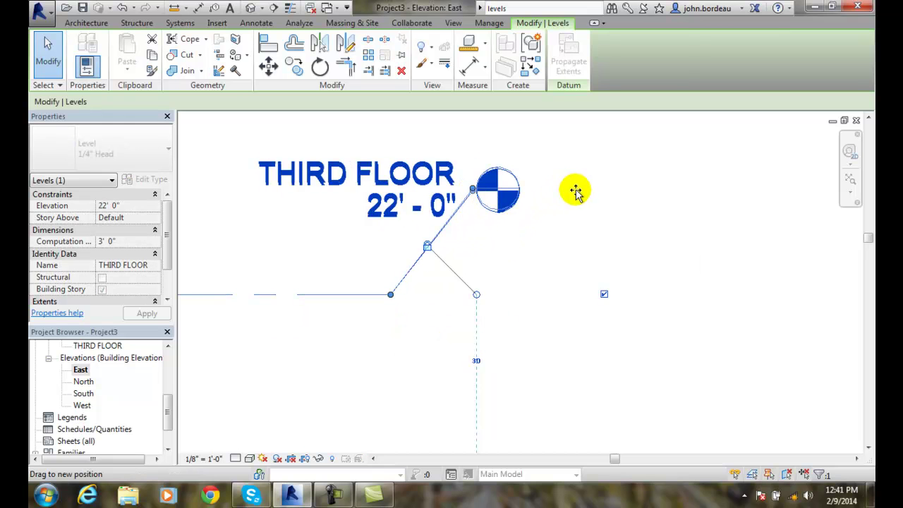
pyautogui.moveTo(474, 194); pyautogui.dragTo(483, 238)
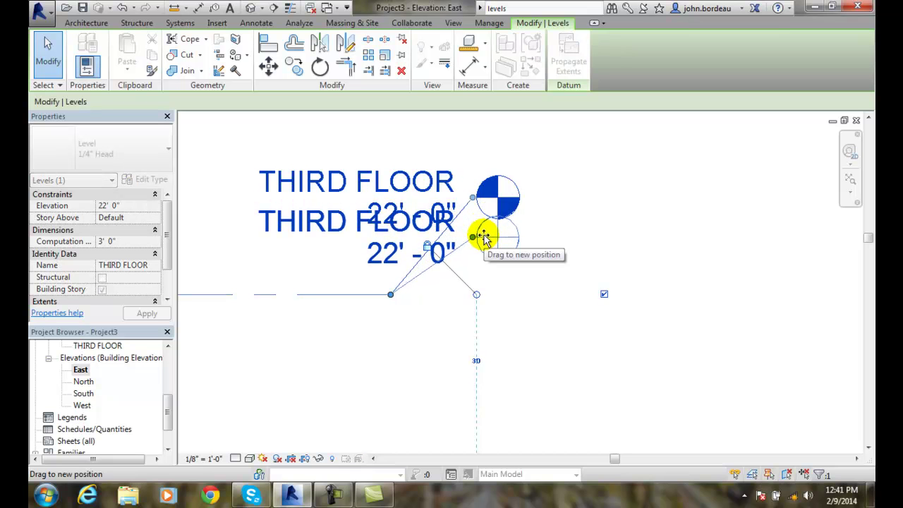
pyautogui.moveTo(515, 232); pyautogui.dragTo(536, 175)
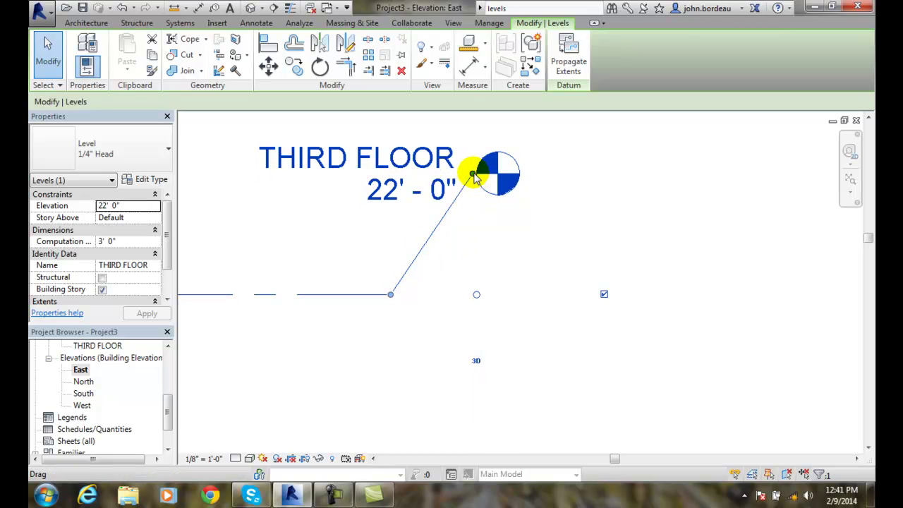
pyautogui.moveTo(472, 173); pyautogui.dragTo(530, 210)
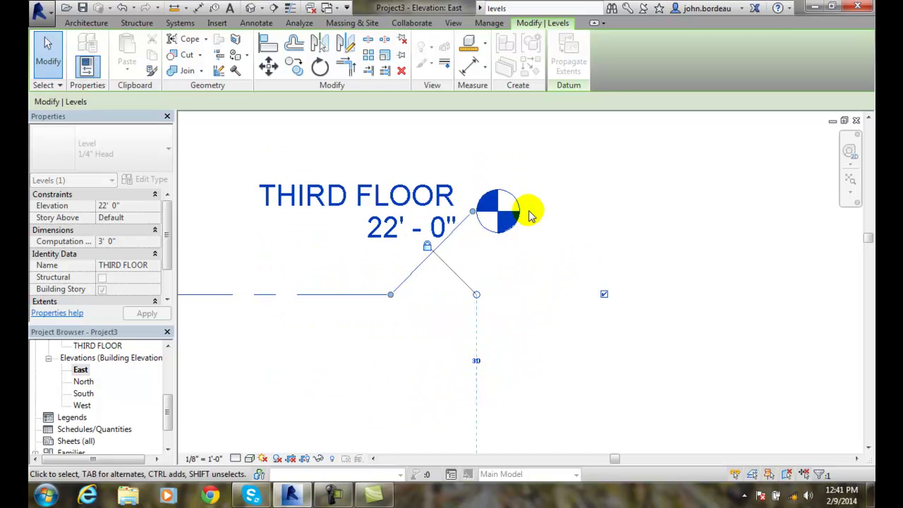
pyautogui.click(511, 285)
pyautogui.scroll(-4, 510, 289)
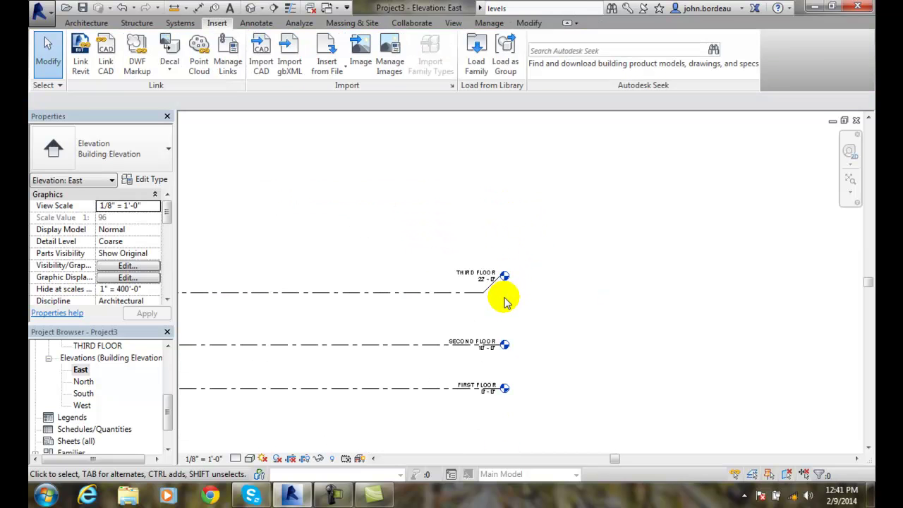
pyautogui.scroll(-2, 503, 303)
pyautogui.scroll(-1, 504, 307)
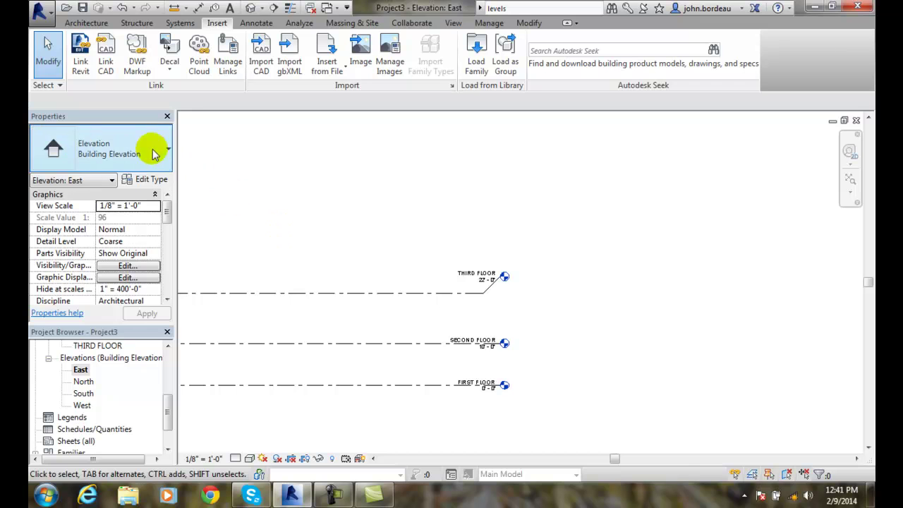
pyautogui.click(268, 292)
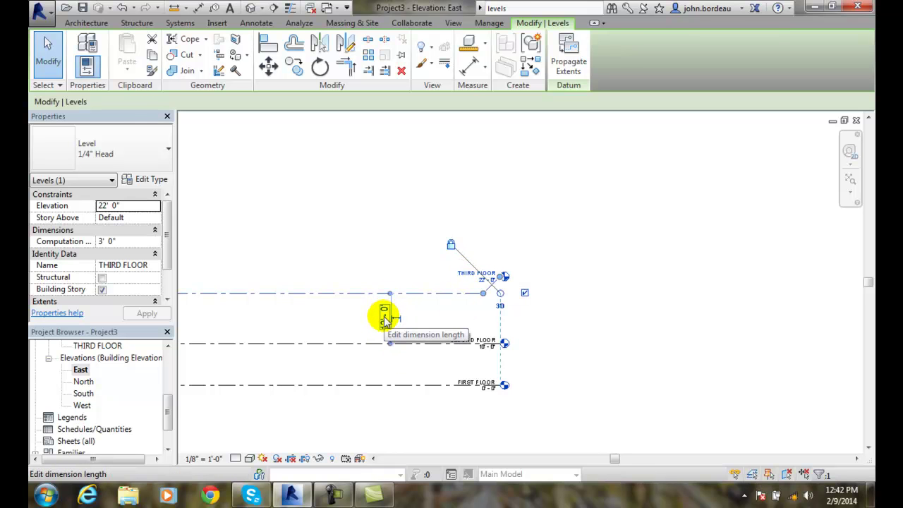
pyautogui.click(364, 385)
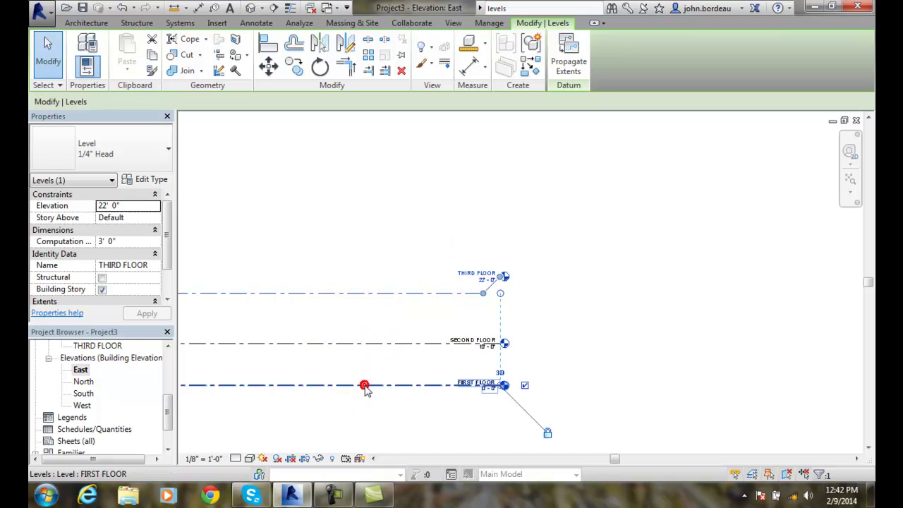
pyautogui.rightClick(365, 388)
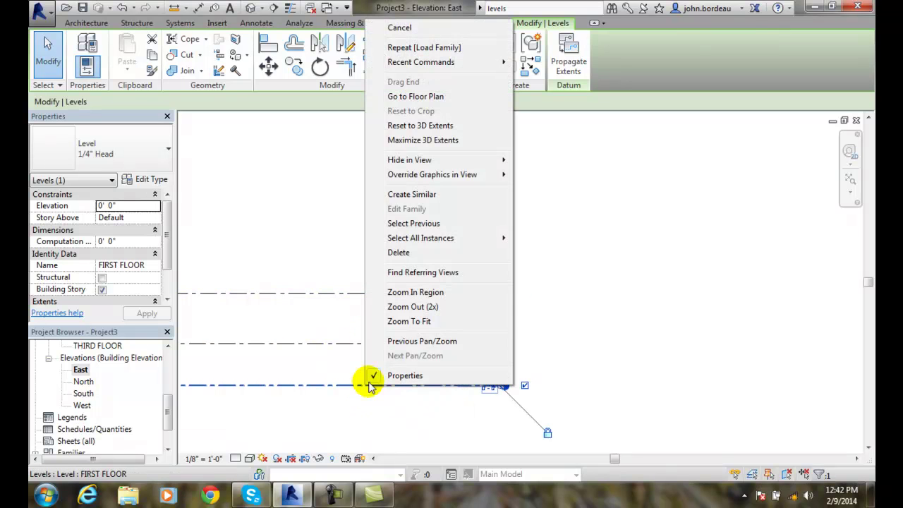
pyautogui.click(416, 98)
pyautogui.moveTo(169, 407); pyautogui.dragTo(170, 362)
pyautogui.click(105, 383)
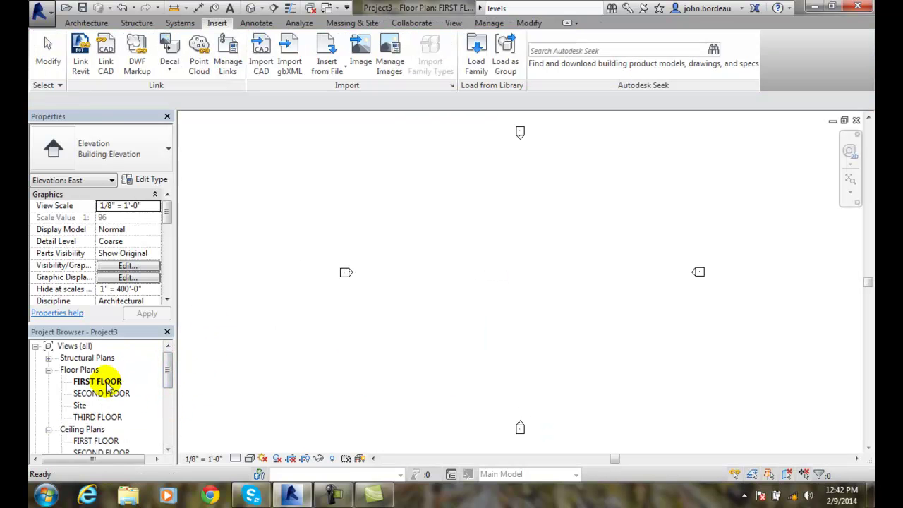
pyautogui.moveTo(169, 356); pyautogui.dragTo(170, 396)
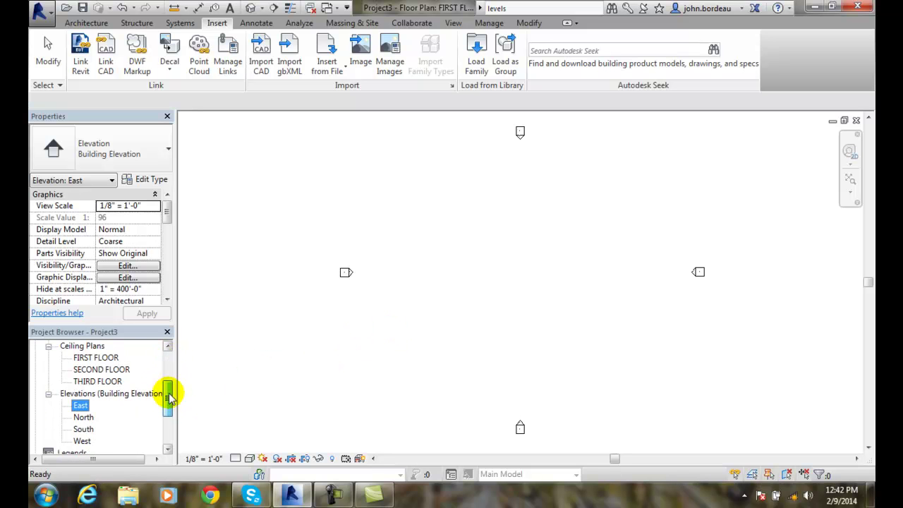
pyautogui.moveTo(169, 398); pyautogui.dragTo(169, 406)
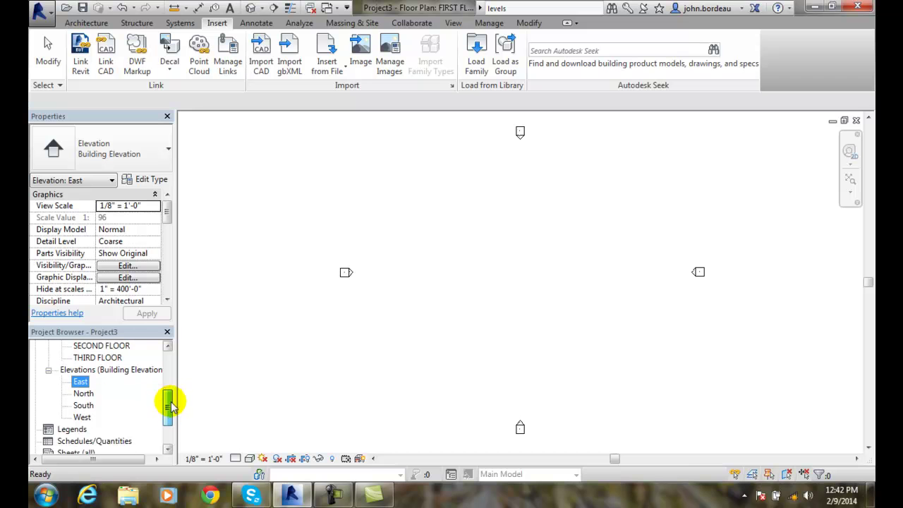
pyautogui.doubleClick(80, 381)
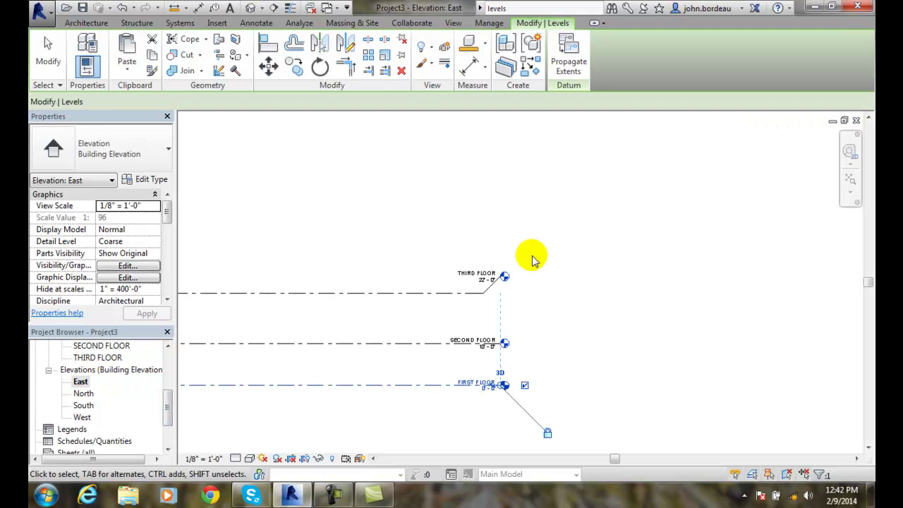